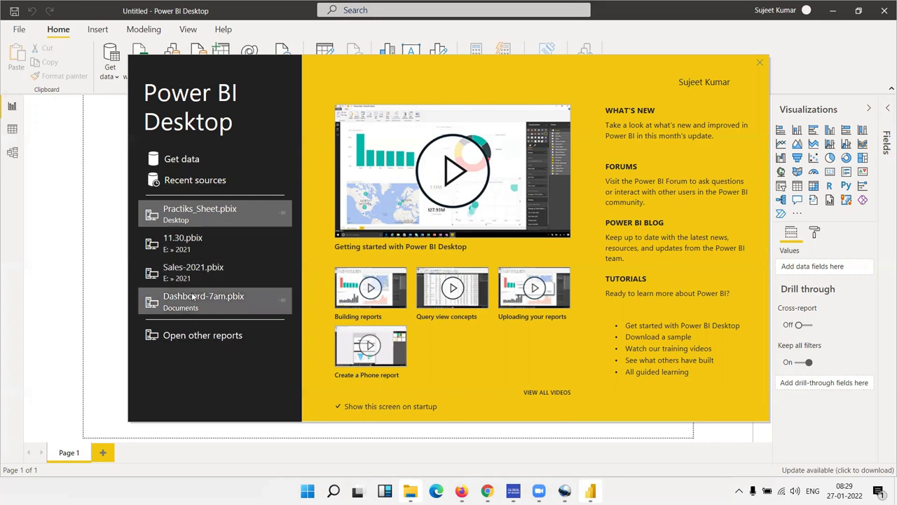
Step: Open Get Data and browse the Online Services and Other connector categories
{"action": "left_click", "coordinate": [177, 158]}
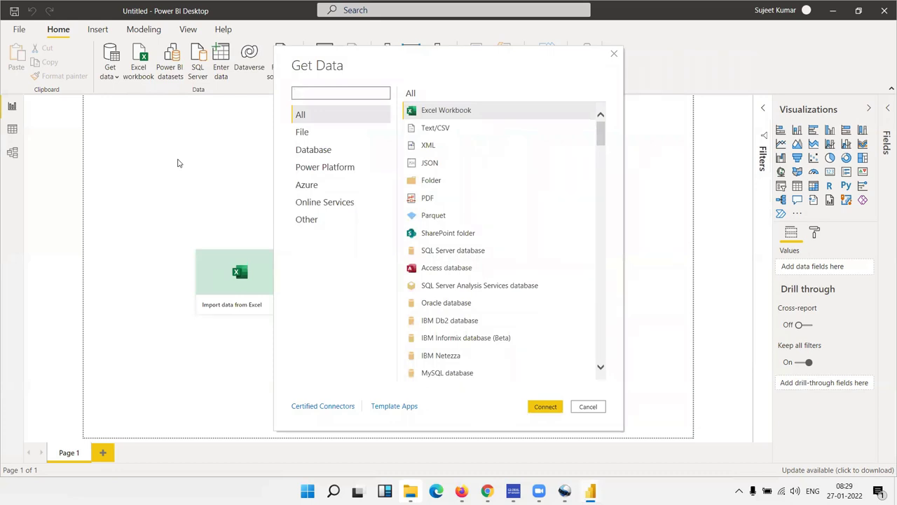
{"action": "scroll", "coordinate": [557, 174], "scroll_direction": "down", "scroll_amount": 12}
{"action": "scroll", "coordinate": [556, 174], "scroll_direction": "down", "scroll_amount": 7}
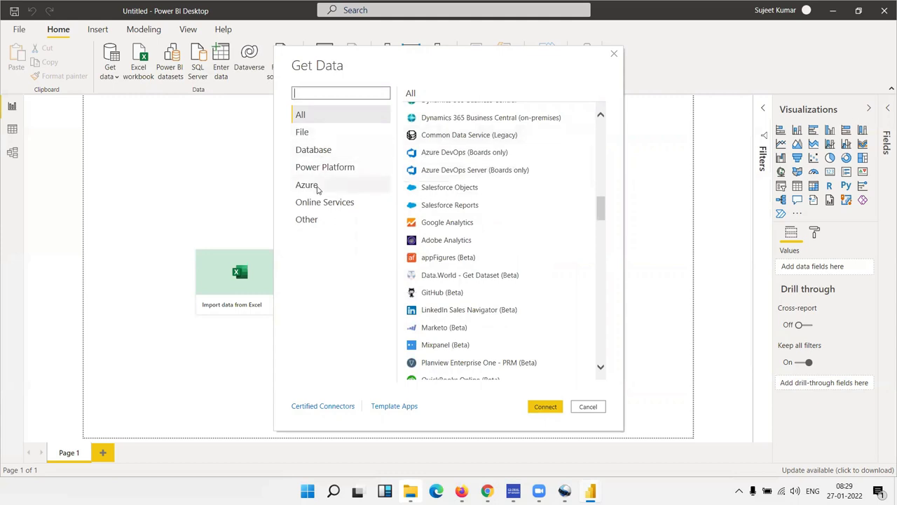
{"action": "left_click", "coordinate": [325, 205]}
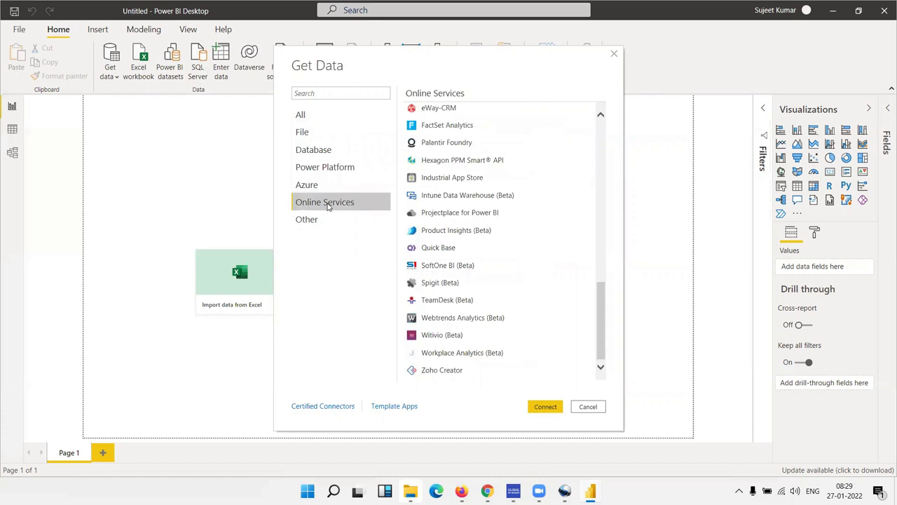
{"action": "scroll", "coordinate": [505, 200], "scroll_direction": "up", "scroll_amount": 10}
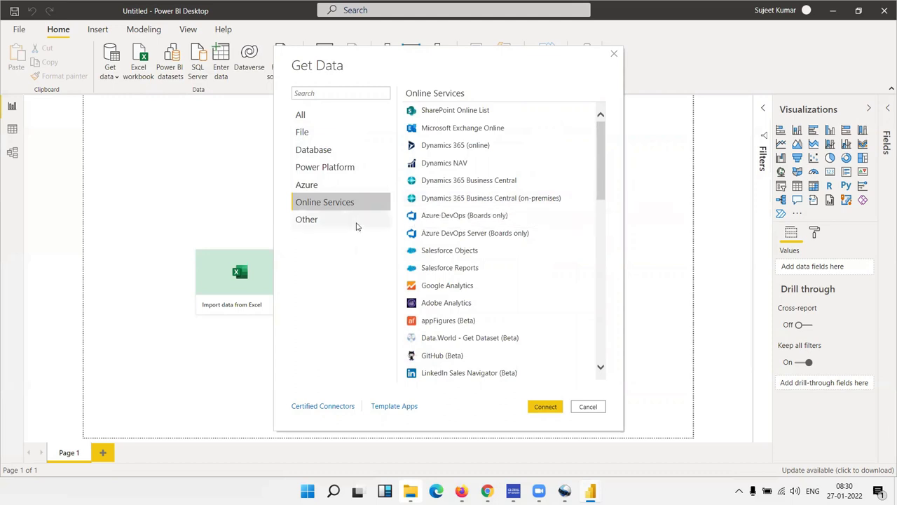
{"action": "left_click", "coordinate": [373, 219]}
{"action": "scroll", "coordinate": [458, 199], "scroll_direction": "down", "scroll_amount": 15}
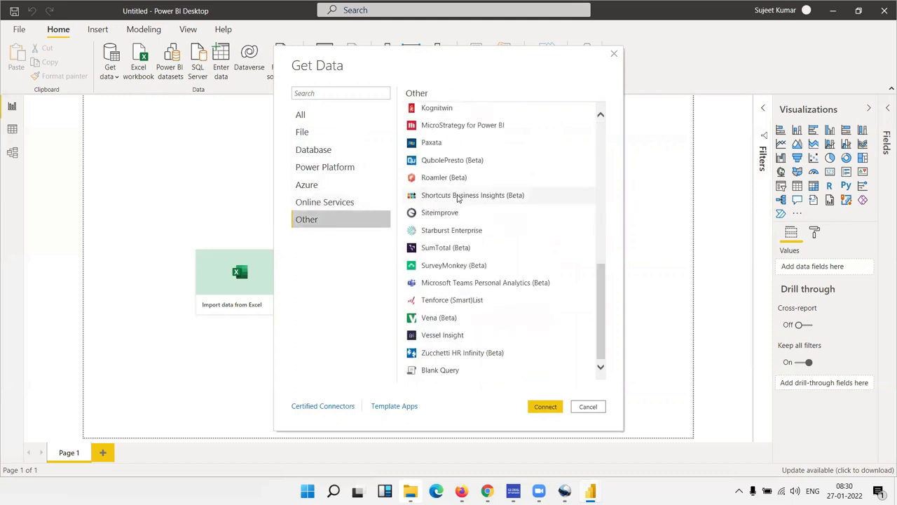
{"action": "scroll", "coordinate": [459, 199], "scroll_direction": "up", "scroll_amount": 15}
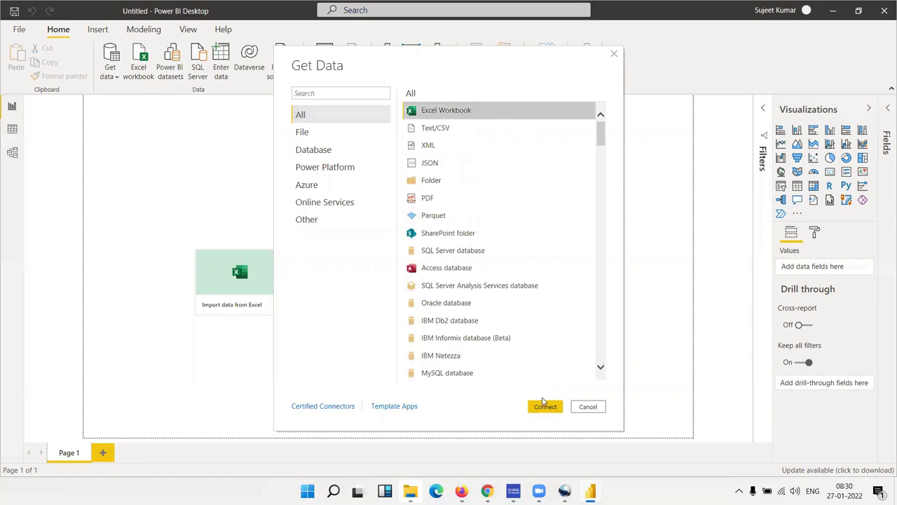
Step: Connect to an Excel Workbook and open Data1.xlsx from the Desktop
{"action": "left_click", "coordinate": [545, 407]}
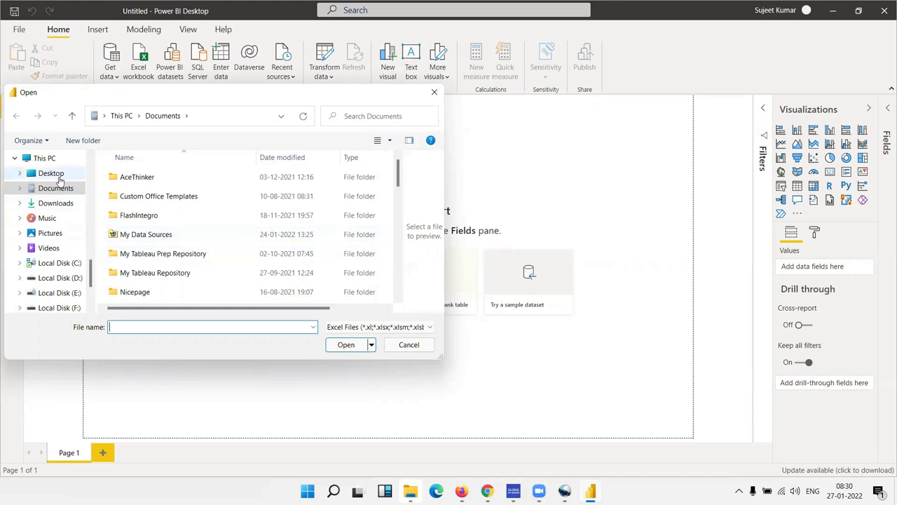
{"action": "left_click", "coordinate": [56, 174]}
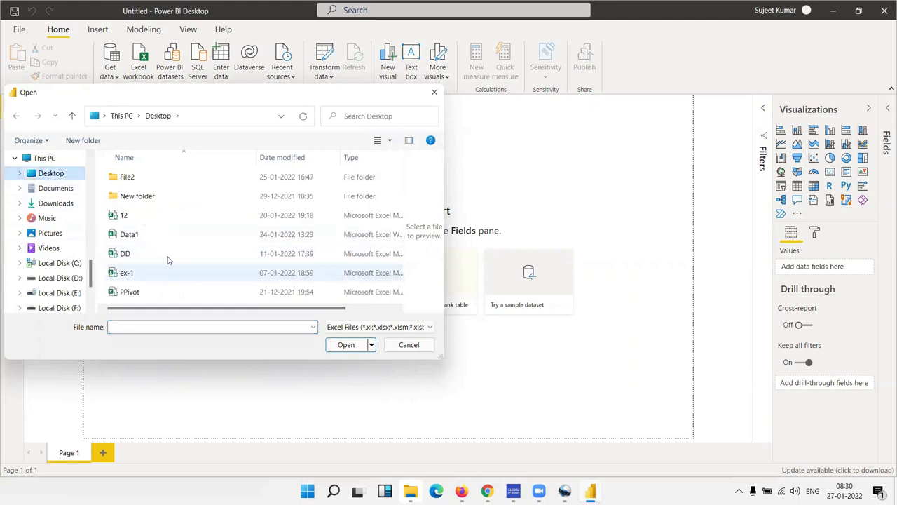
{"action": "left_click", "coordinate": [166, 239]}
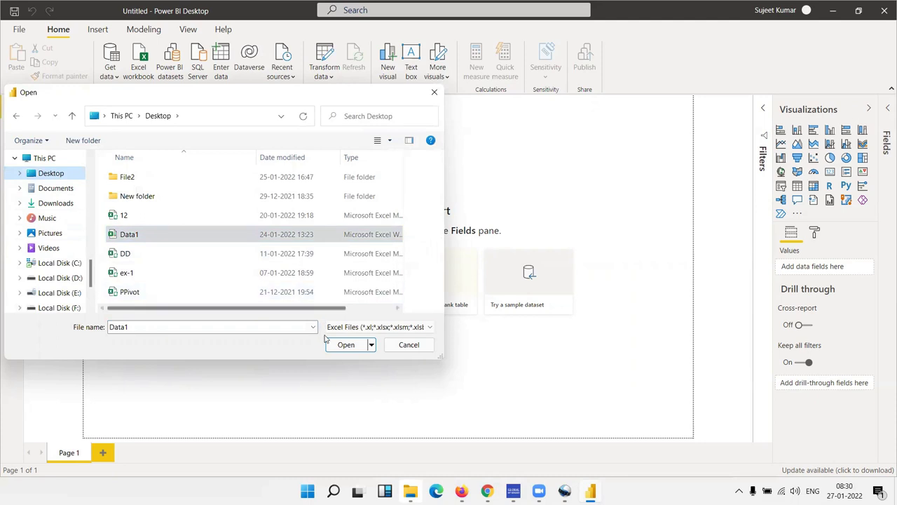
{"action": "left_click", "coordinate": [346, 345]}
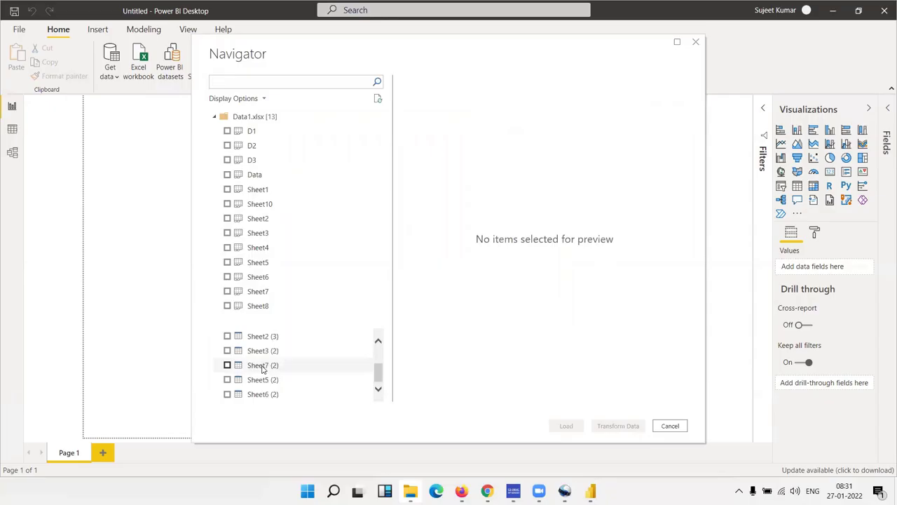
Step: Scroll through the Navigator's sheets and Suggested Tables list of Data1.xlsx
{"action": "scroll", "coordinate": [262, 369], "scroll_direction": "up", "scroll_amount": 2}
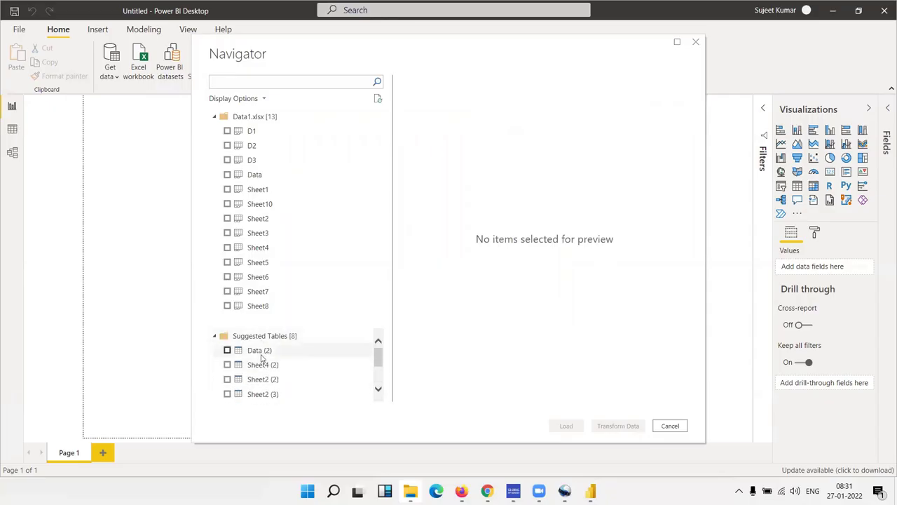
{"action": "scroll", "coordinate": [263, 364], "scroll_direction": "down", "scroll_amount": 2}
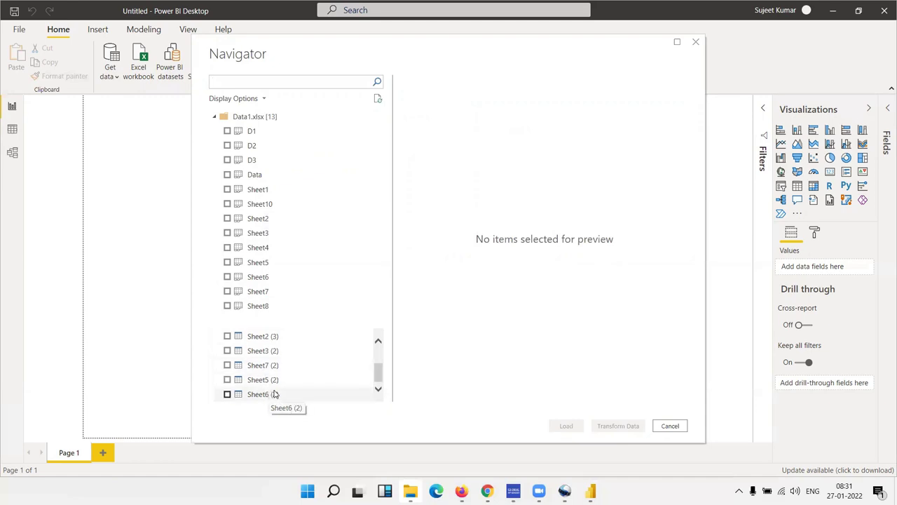
{"action": "scroll", "coordinate": [272, 389], "scroll_direction": "up", "scroll_amount": 1}
{"action": "scroll", "coordinate": [271, 389], "scroll_direction": "up", "scroll_amount": 1}
{"action": "scroll", "coordinate": [271, 390], "scroll_direction": "down", "scroll_amount": 1}
{"action": "scroll", "coordinate": [270, 390], "scroll_direction": "up", "scroll_amount": 1}
Step: Preview the Data sheet, inspect its columns from ID to Mode, and tick it for loading
{"action": "left_click", "coordinate": [226, 174]}
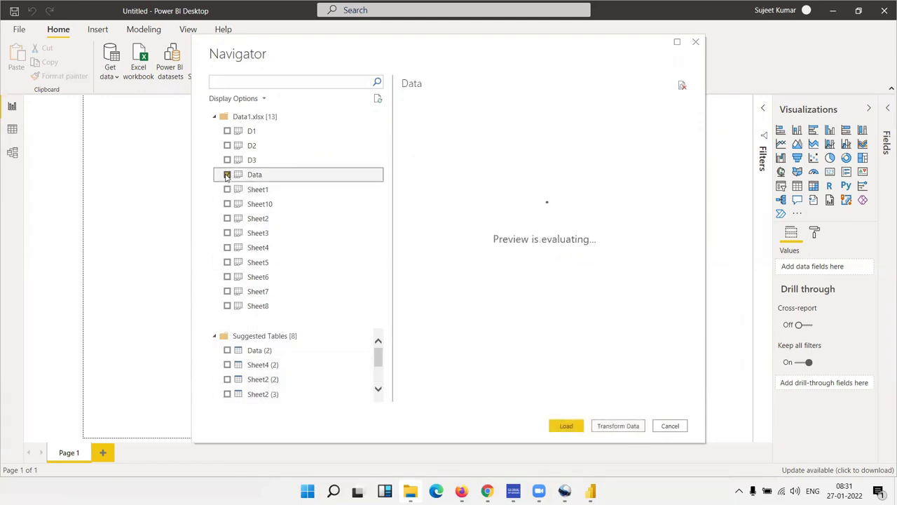
{"action": "left_click", "coordinate": [226, 175]}
{"action": "left_click", "coordinate": [263, 181]}
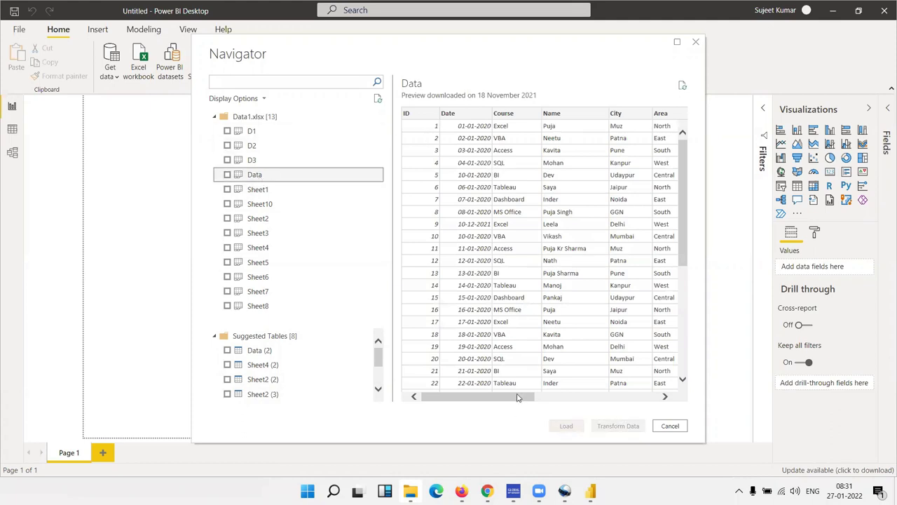
{"action": "mouse_move", "coordinate": [508, 398]}
{"action": "left_mouse_down"}
{"action": "mouse_move", "coordinate": [639, 400]}
{"action": "mouse_move", "coordinate": [525, 398]}
{"action": "left_mouse_up"}
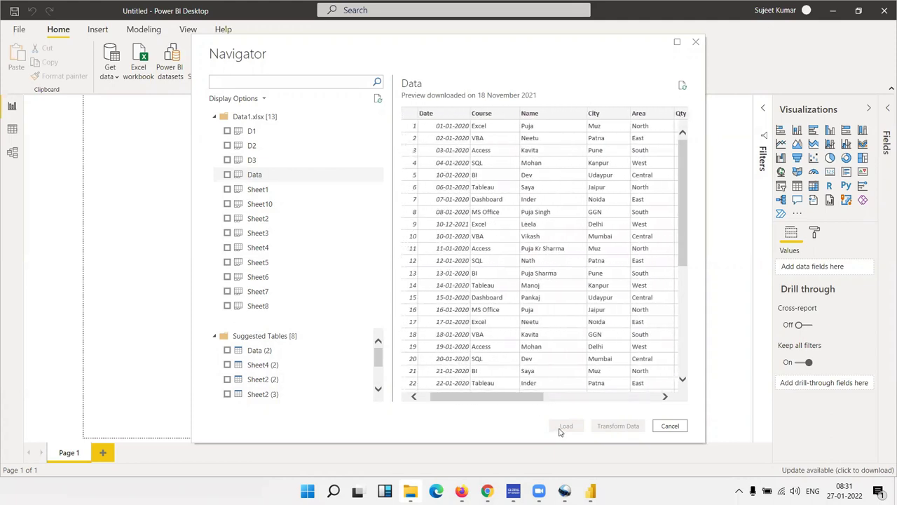
{"action": "left_click", "coordinate": [226, 175]}
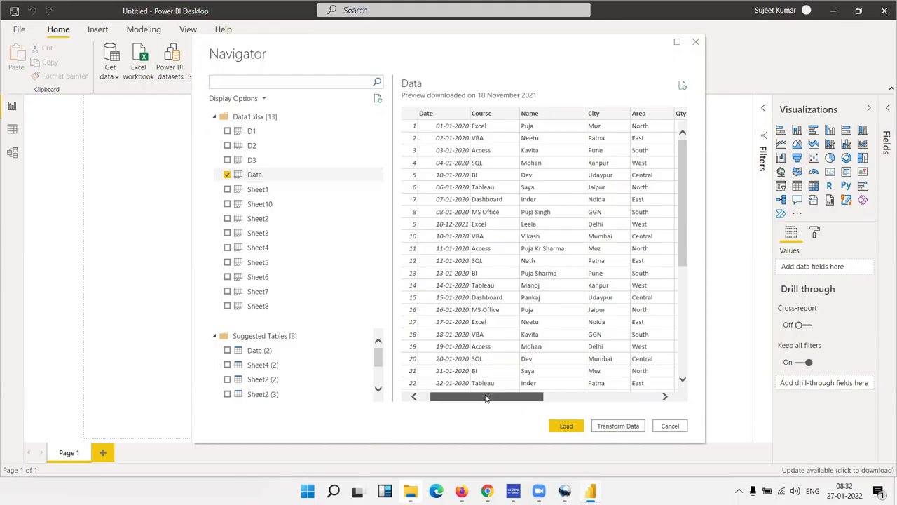
{"action": "left_click_drag", "start_coordinate": [488, 398], "coordinate": [605, 396]}
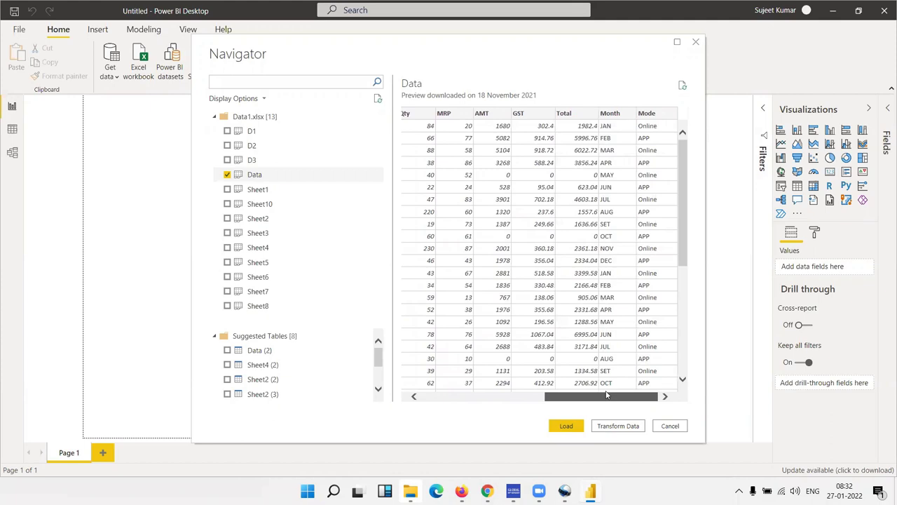
{"action": "left_click_drag", "start_coordinate": [607, 395], "coordinate": [511, 396]}
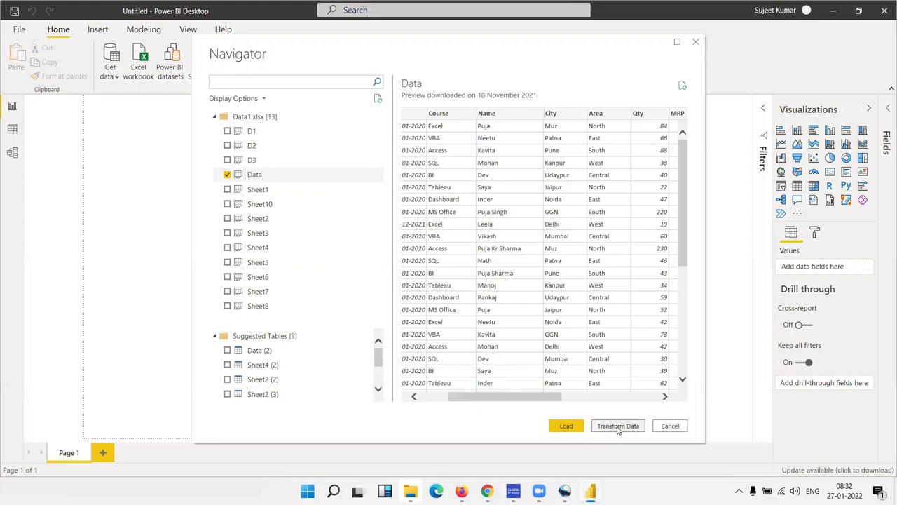
Step: Load the ticked Data sheet into the report
{"action": "left_click", "coordinate": [565, 426]}
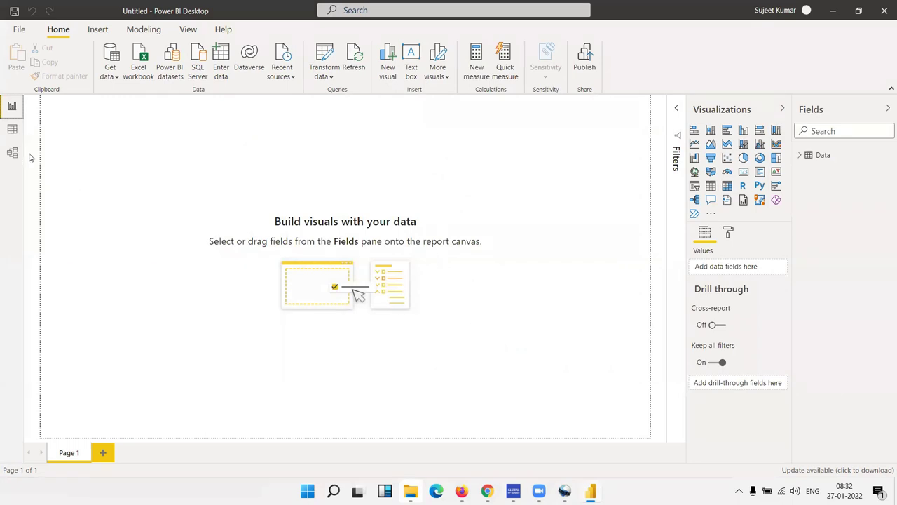
Step: Switch to Data view to see the Data table's 804 rows and its field list
{"action": "left_click", "coordinate": [12, 128]}
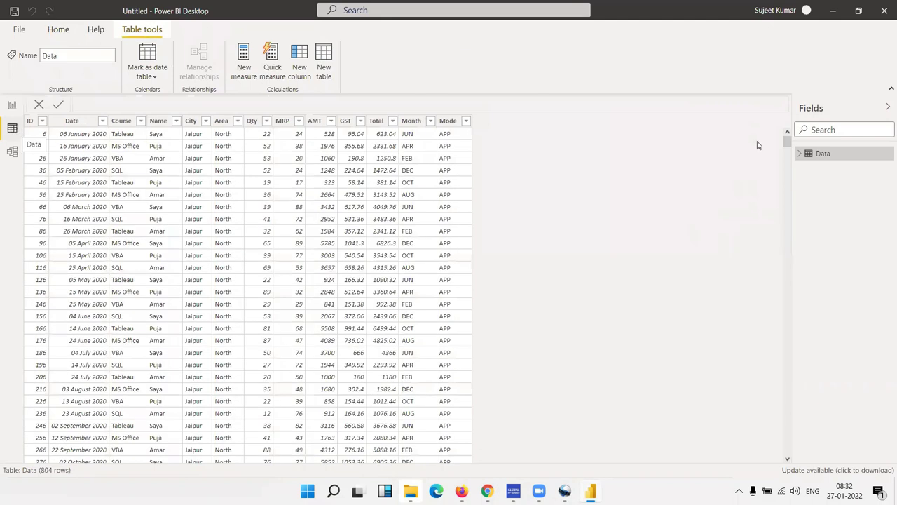
{"action": "mouse_move", "coordinate": [822, 153]}
{"action": "left_click", "coordinate": [801, 154]}
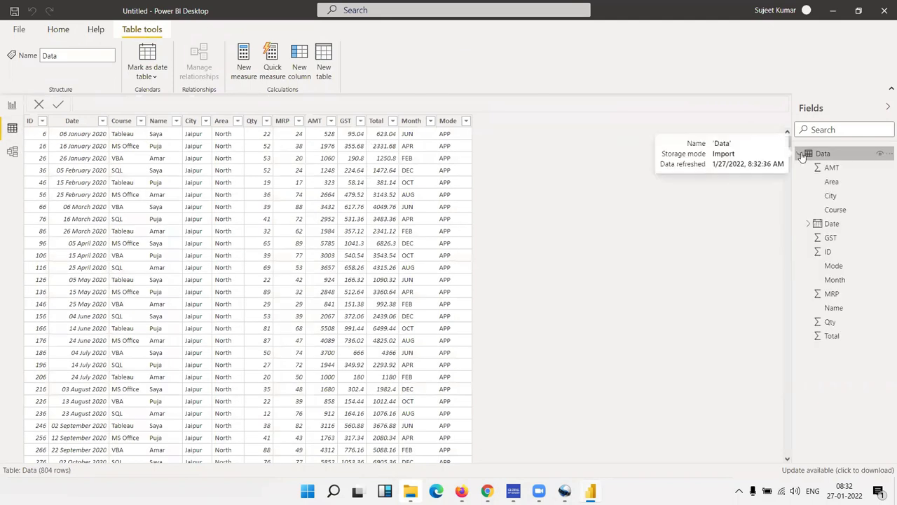
{"action": "left_click", "coordinate": [801, 154]}
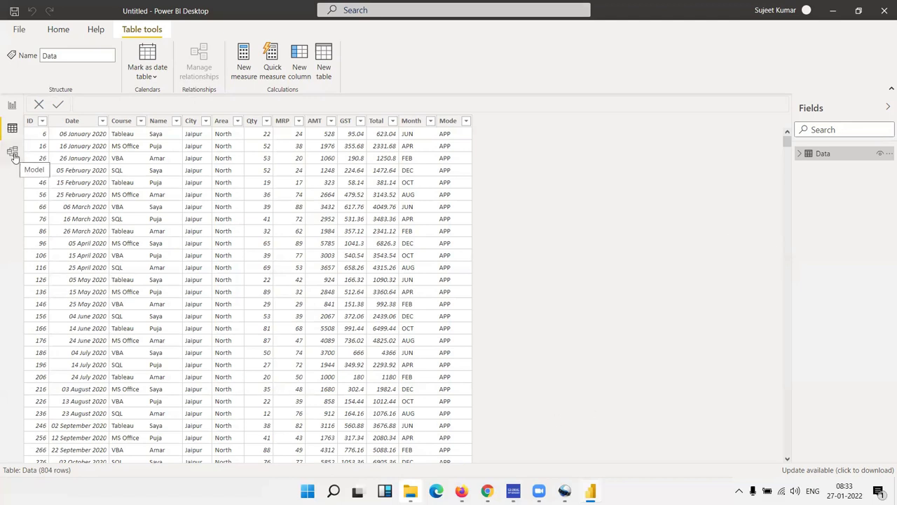
Step: Glance at the Model view, then return to the Report view canvas
{"action": "left_click", "coordinate": [13, 154]}
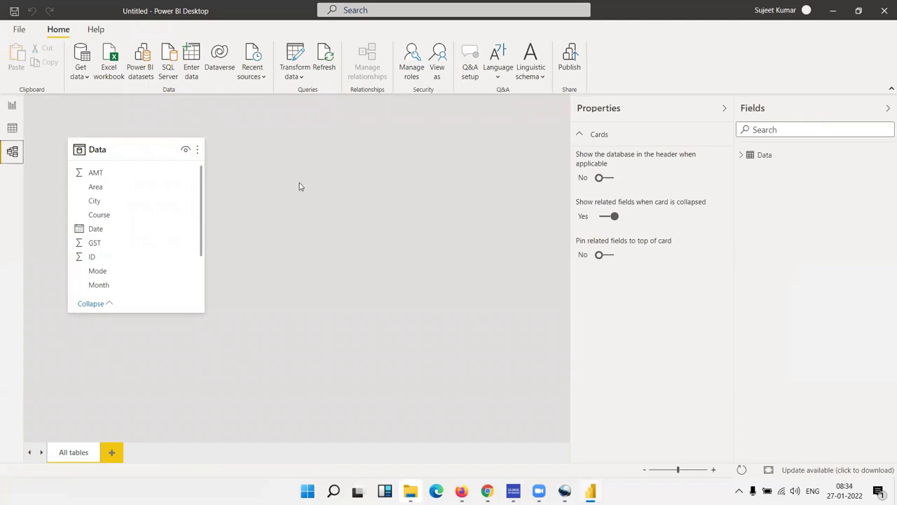
{"action": "left_click", "coordinate": [14, 108]}
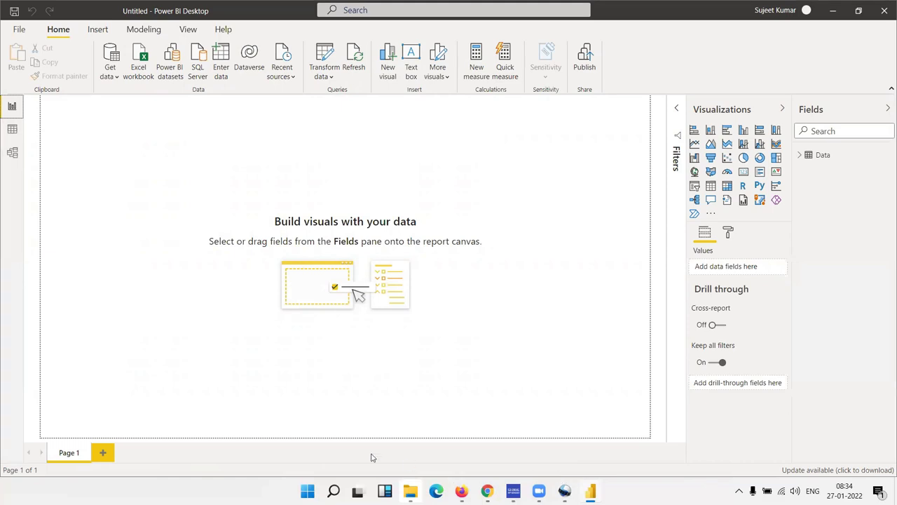
Step: Rename the Page 1 report page to 'Reports'
{"action": "double_click", "coordinate": [70, 453]}
{"action": "type", "text": "Repo"}
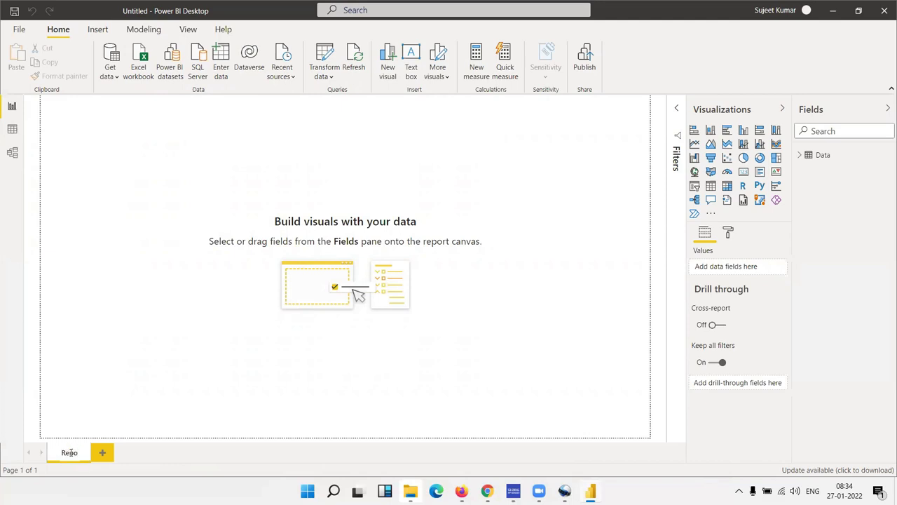
{"action": "type", "text": "rts"}
{"action": "key", "text": "Return"}
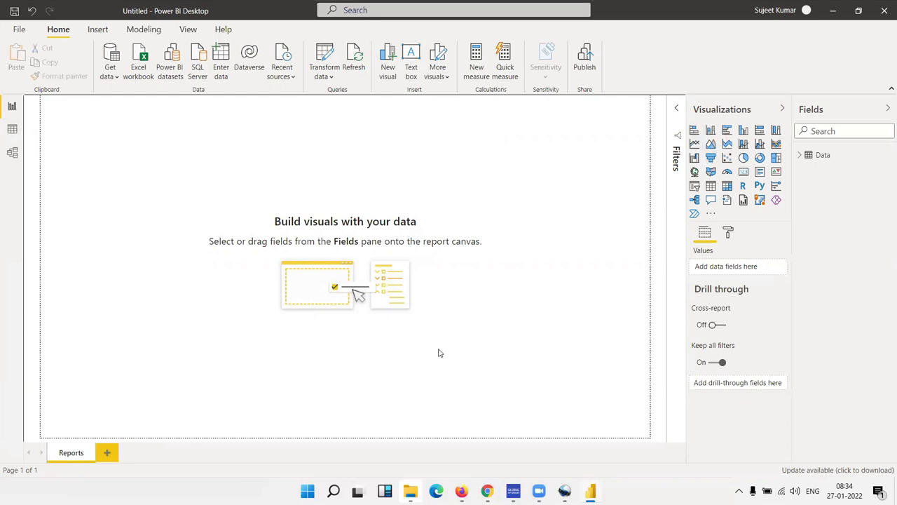
Step: Expand the Data table in the Fields pane to list fields such as Course, City, Area and Qty
{"action": "left_click", "coordinate": [199, 192]}
{"action": "left_click", "coordinate": [260, 277]}
{"action": "left_click", "coordinate": [399, 249]}
{"action": "left_click", "coordinate": [497, 169]}
{"action": "left_click", "coordinate": [801, 157]}
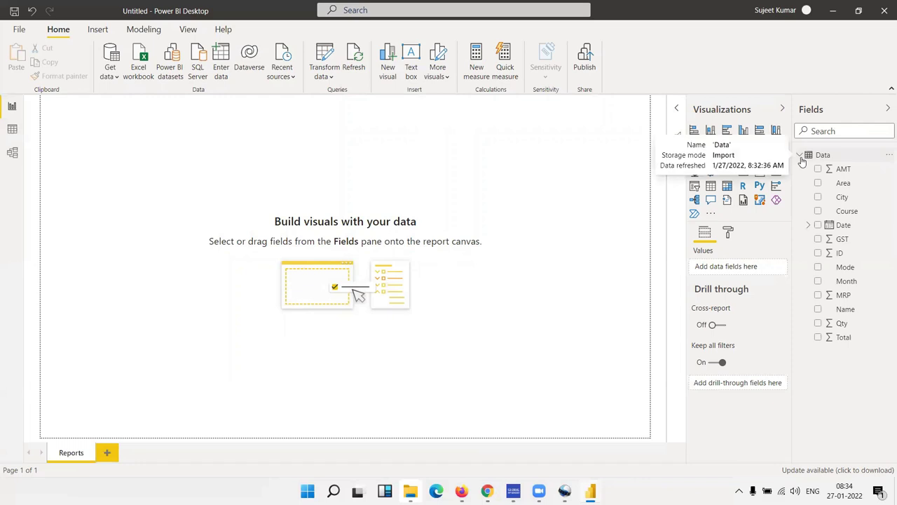
{"action": "left_click", "coordinate": [817, 213]}
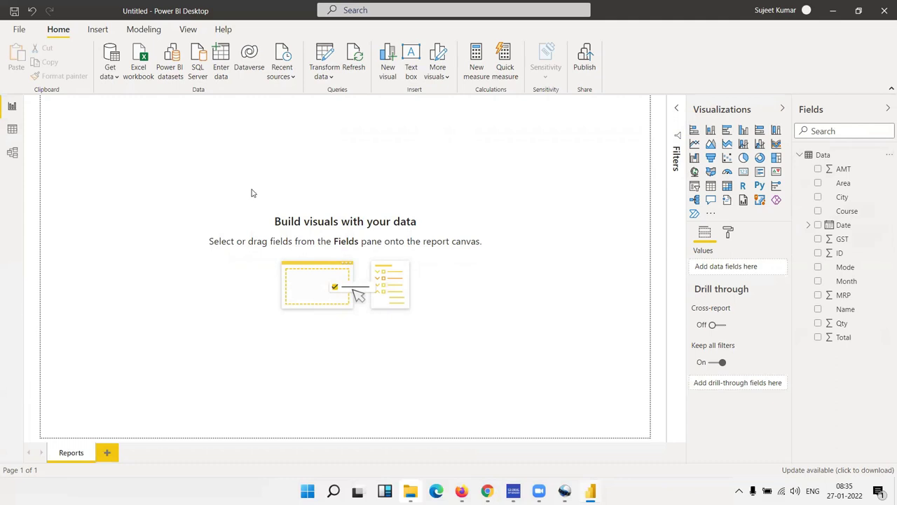
{"action": "left_click", "coordinate": [706, 241]}
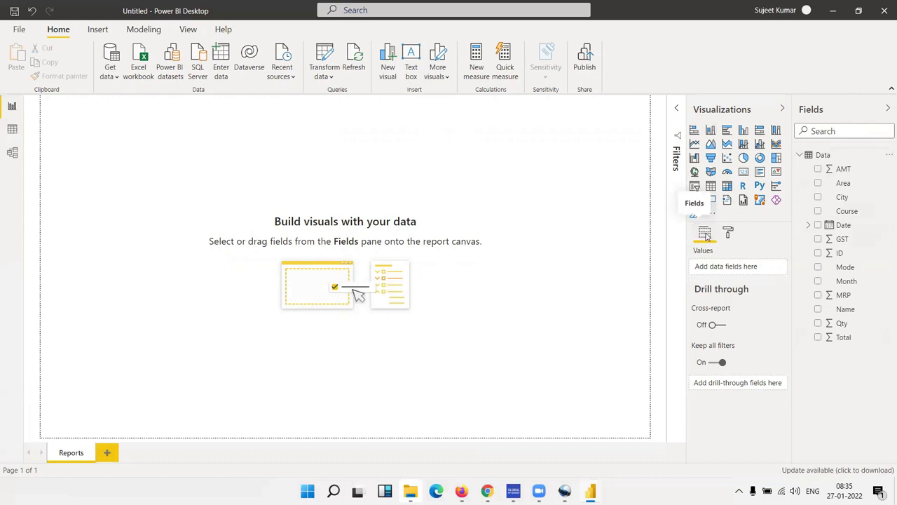
{"action": "left_click", "coordinate": [706, 237]}
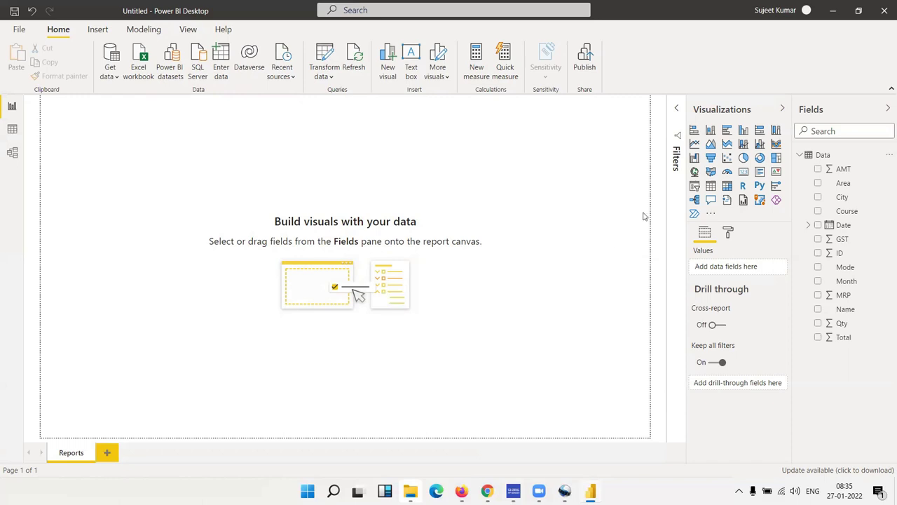
Step: Add a table visual with Course and Qty fields, shrunk and placed mid-left
{"action": "left_click", "coordinate": [710, 186]}
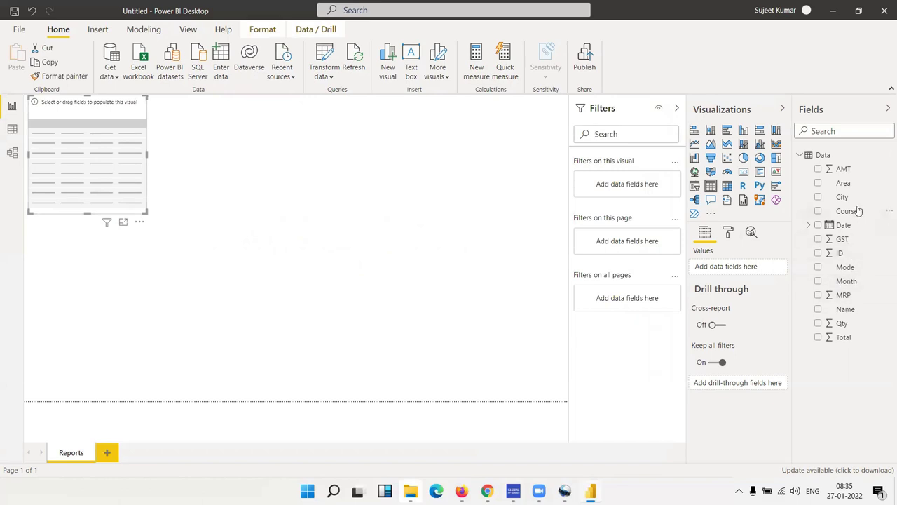
{"action": "left_click_drag", "start_coordinate": [849, 213], "coordinate": [80, 169]}
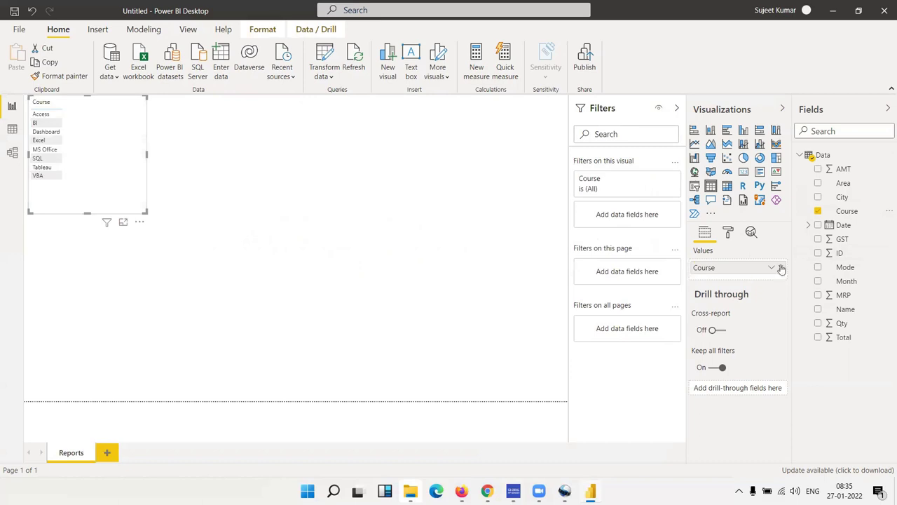
{"action": "mouse_move", "coordinate": [843, 325]}
{"action": "left_mouse_down"}
{"action": "mouse_move", "coordinate": [83, 152]}
{"action": "mouse_move", "coordinate": [730, 281]}
{"action": "left_mouse_up"}
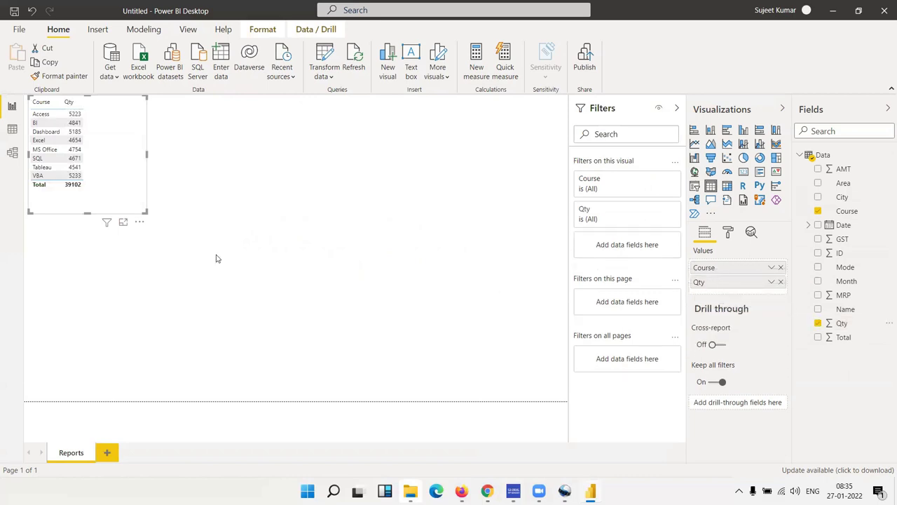
{"action": "mouse_move", "coordinate": [146, 212]}
{"action": "left_mouse_down"}
{"action": "mouse_move", "coordinate": [94, 196]}
{"action": "mouse_move", "coordinate": [249, 257]}
{"action": "left_mouse_up"}
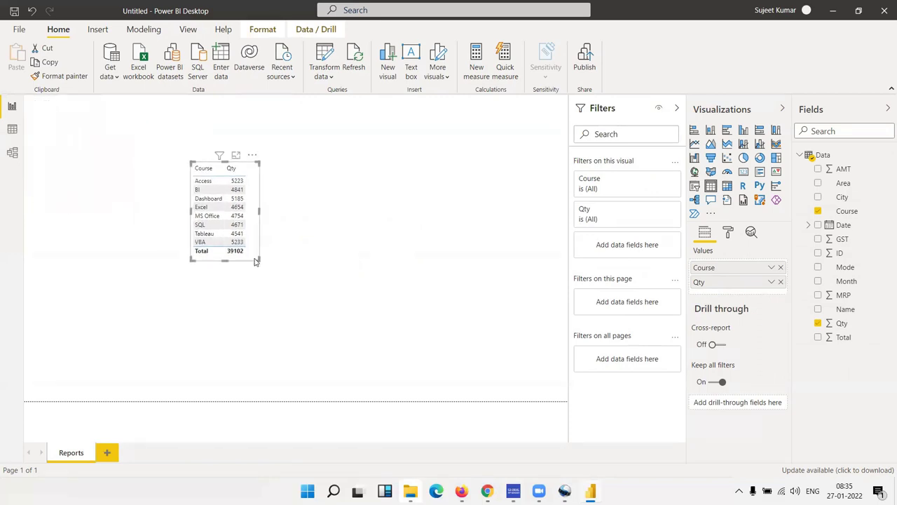
Step: Check the table's format options and keep Qty aggregated as Sum, totalling 39102
{"action": "left_click", "coordinate": [728, 239]}
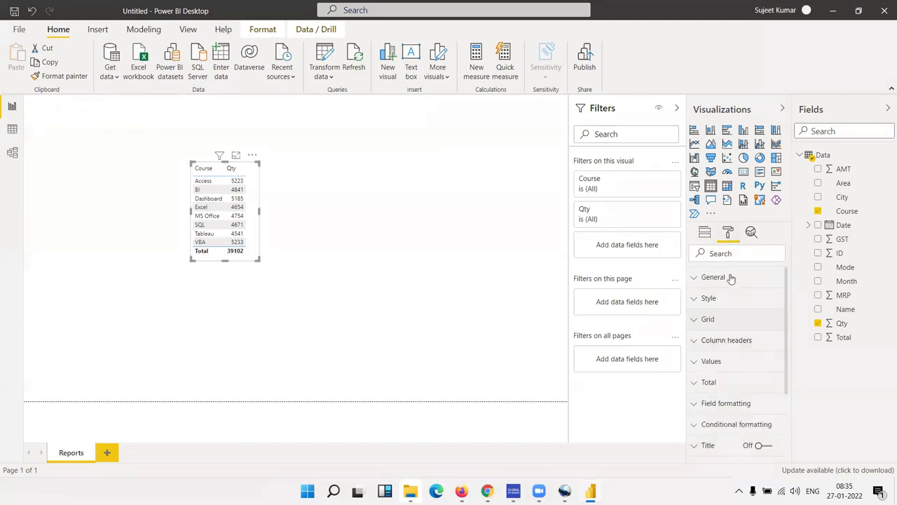
{"action": "left_click", "coordinate": [704, 233]}
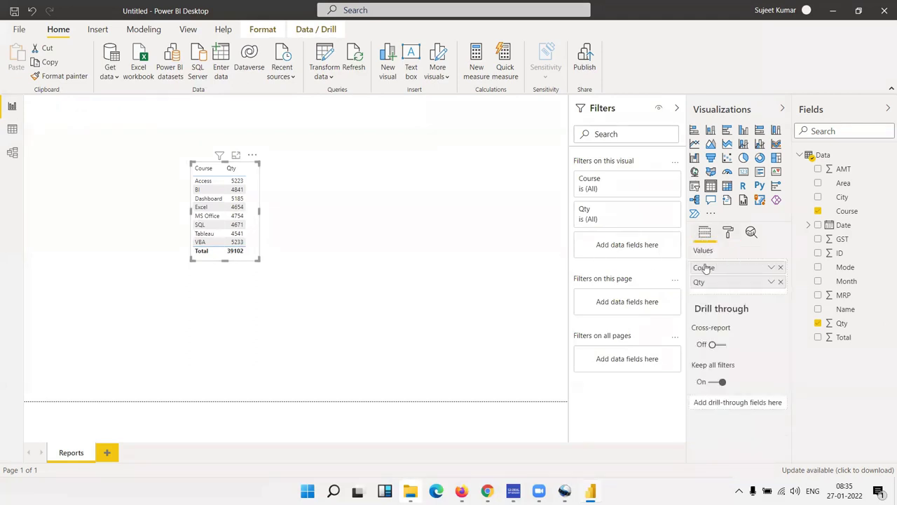
{"action": "left_click", "coordinate": [771, 283]}
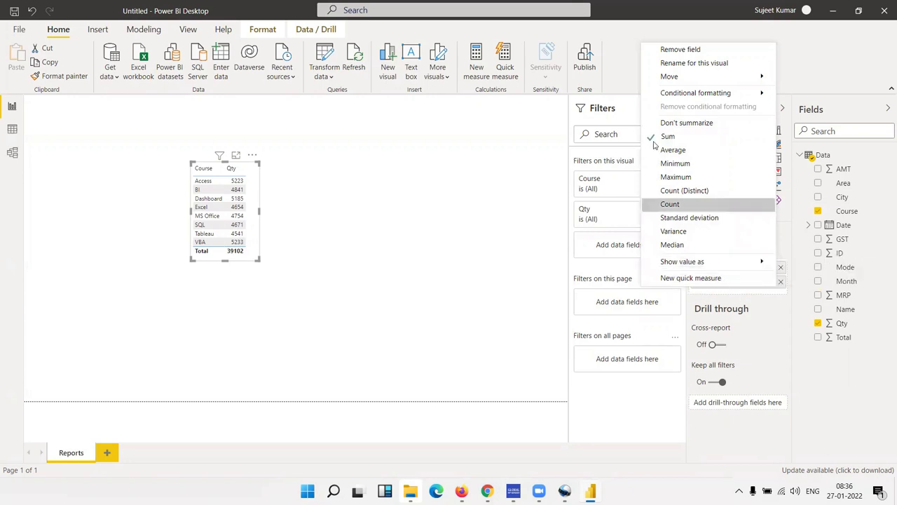
{"action": "left_click", "coordinate": [80, 164]}
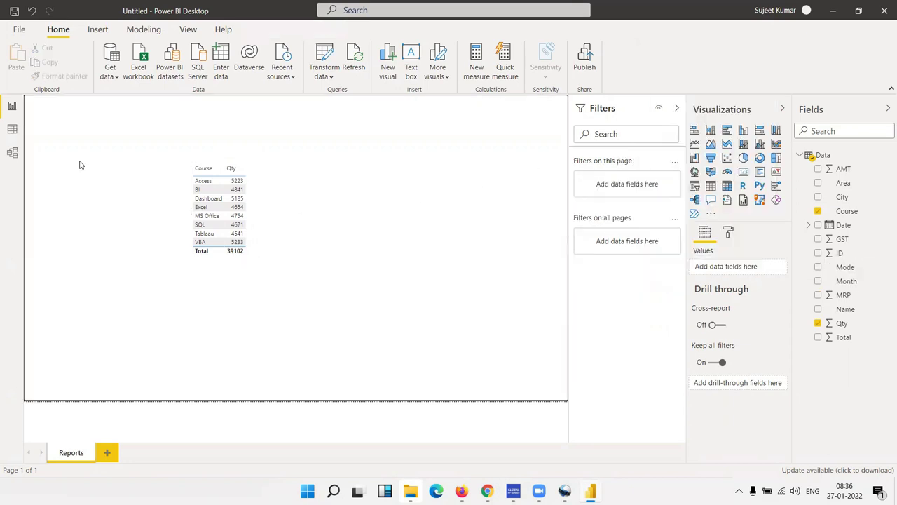
{"action": "left_click", "coordinate": [204, 168]}
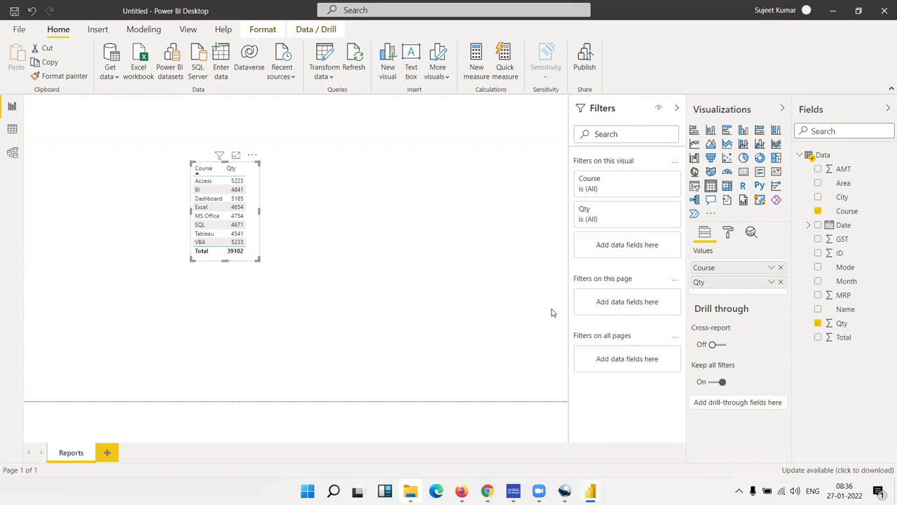
{"action": "mouse_move", "coordinate": [848, 183]}
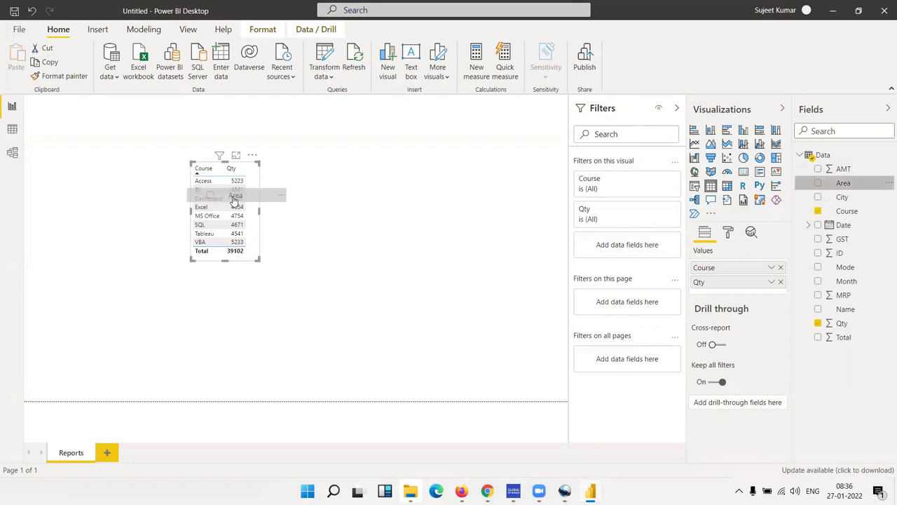
Step: Add Area to the Qty by Course table, convert it to a matrix, and resize so totals show
{"action": "left_click_drag", "start_coordinate": [854, 184], "coordinate": [235, 199]}
{"action": "mouse_move", "coordinate": [259, 259]}
{"action": "left_mouse_down"}
{"action": "mouse_move", "coordinate": [311, 325]}
{"action": "mouse_move", "coordinate": [331, 390]}
{"action": "left_mouse_up"}
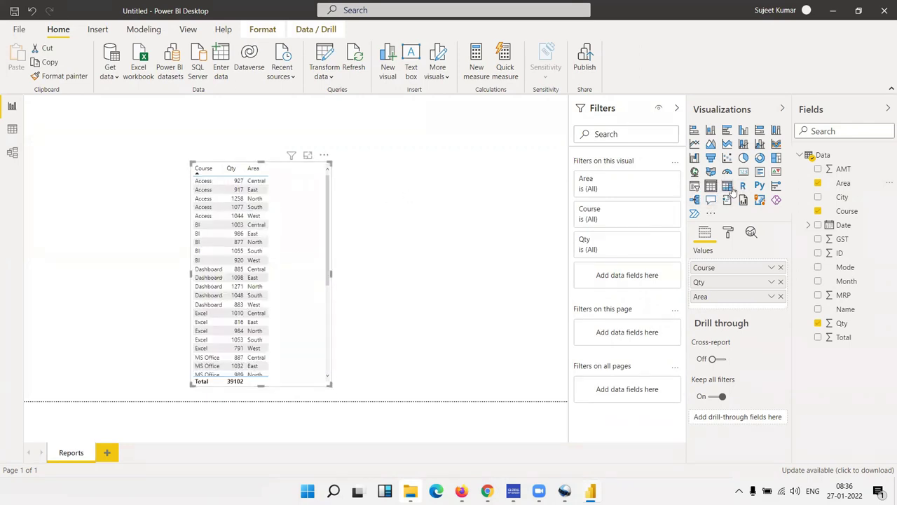
{"action": "left_click", "coordinate": [727, 186]}
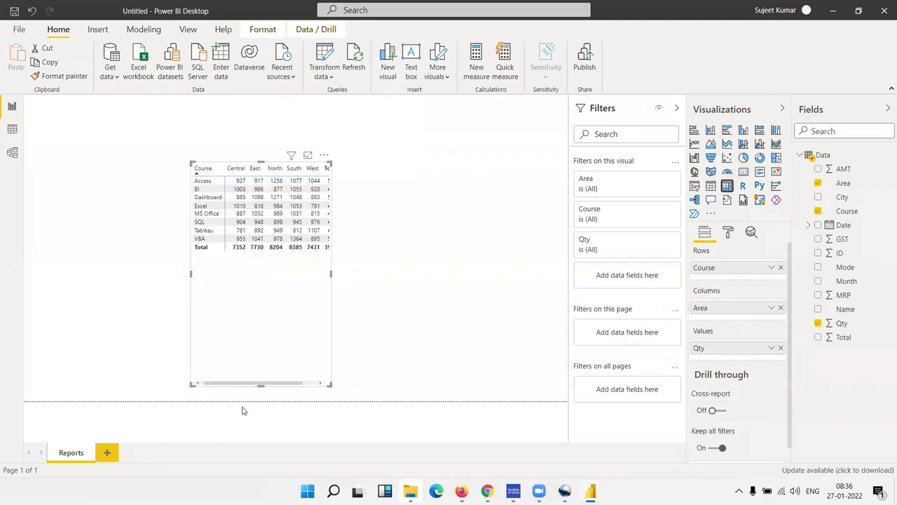
{"action": "mouse_move", "coordinate": [337, 385]}
{"action": "left_mouse_down"}
{"action": "mouse_move", "coordinate": [389, 354]}
{"action": "mouse_move", "coordinate": [362, 324]}
{"action": "mouse_move", "coordinate": [349, 278]}
{"action": "left_mouse_up"}
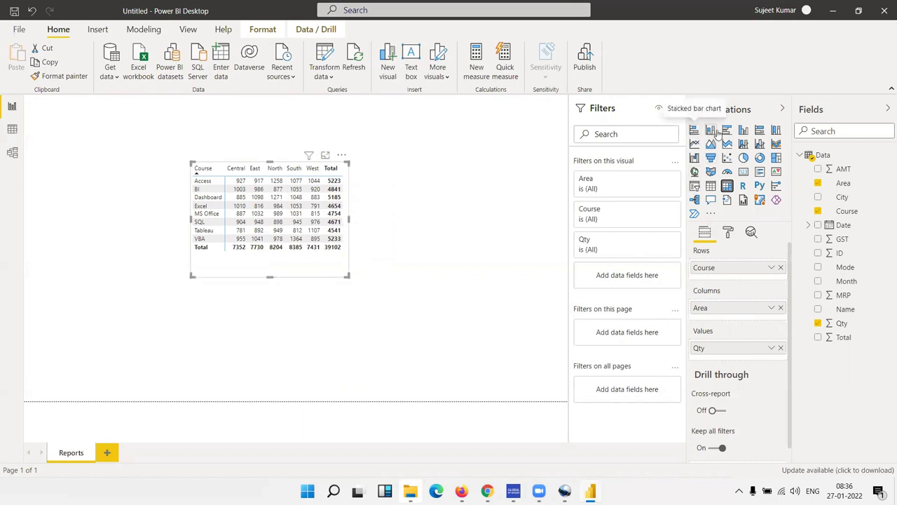
Step: Turn the matrix into a clustered column chart, enlarge it and move it to the top-left
{"action": "left_click", "coordinate": [710, 130]}
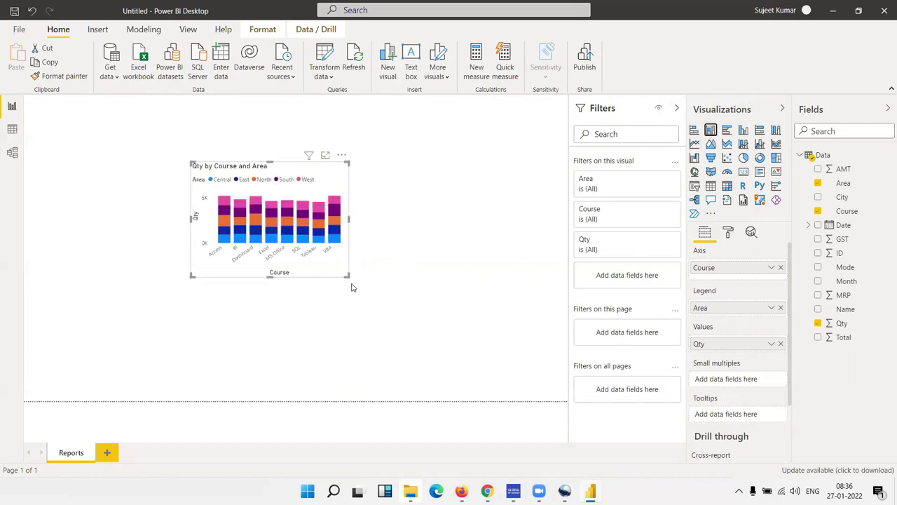
{"action": "left_click", "coordinate": [744, 130]}
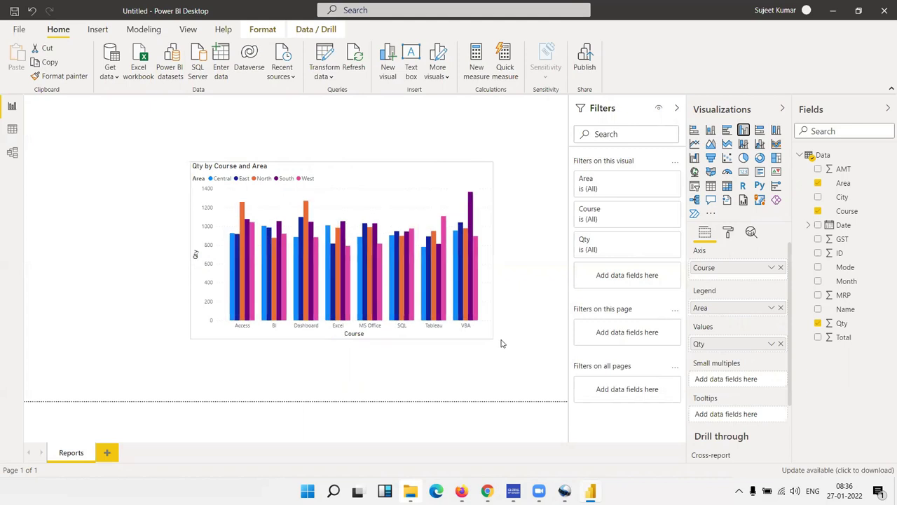
{"action": "left_click_drag", "start_coordinate": [349, 277], "coordinate": [502, 340]}
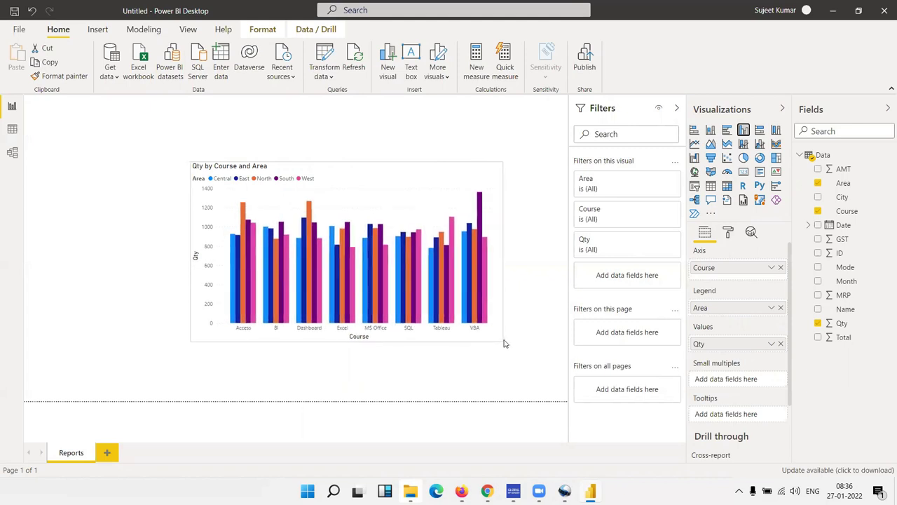
{"action": "left_click", "coordinate": [729, 233]}
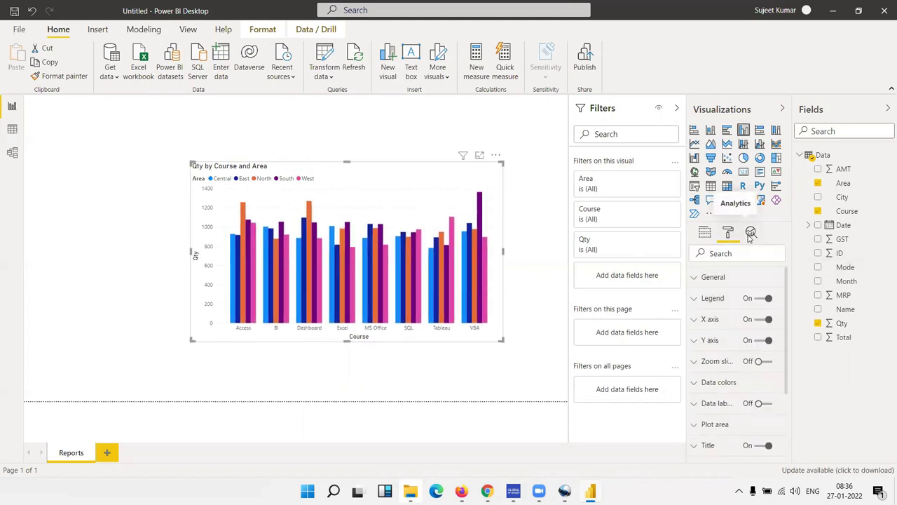
{"action": "left_click", "coordinate": [750, 233]}
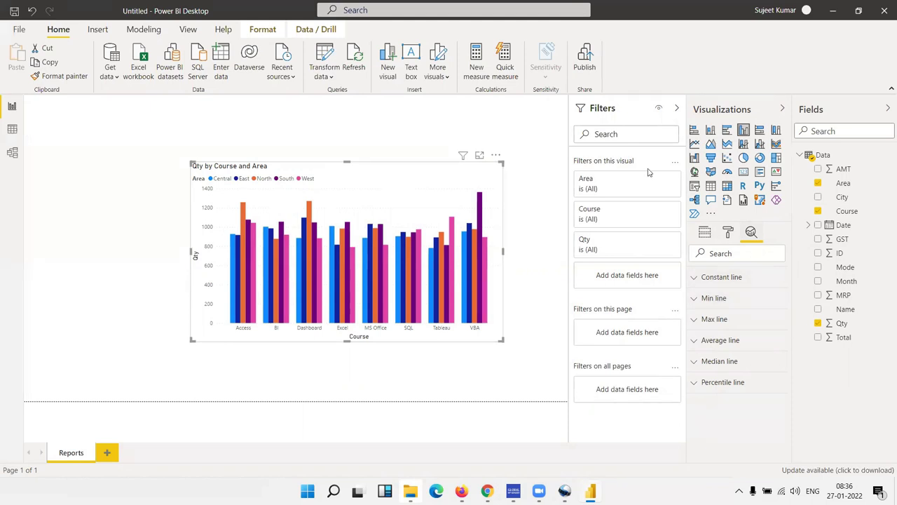
{"action": "mouse_move", "coordinate": [424, 172]}
{"action": "left_mouse_down"}
{"action": "mouse_move", "coordinate": [295, 146]}
{"action": "mouse_move", "coordinate": [292, 136]}
{"action": "left_mouse_up"}
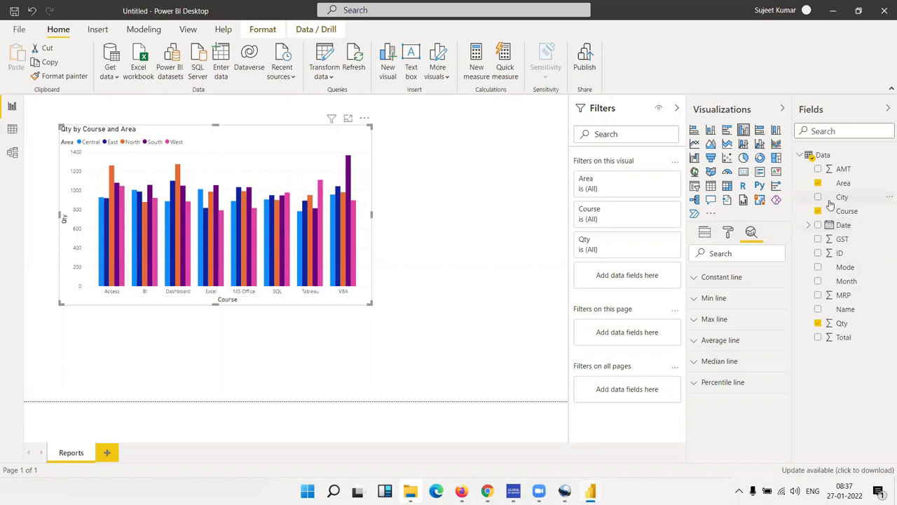
Step: In Data view, set the City column's data category to City, then return to Report view
{"action": "left_click", "coordinate": [13, 130]}
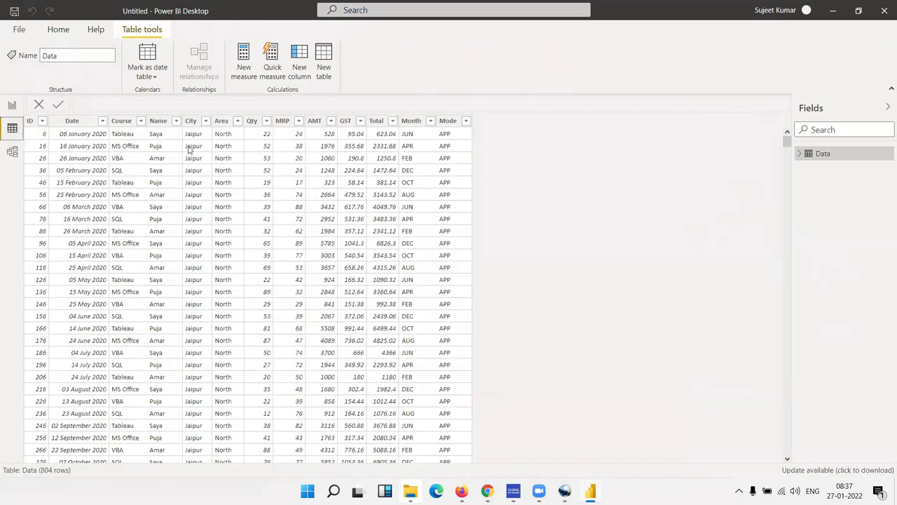
{"action": "left_click", "coordinate": [192, 125]}
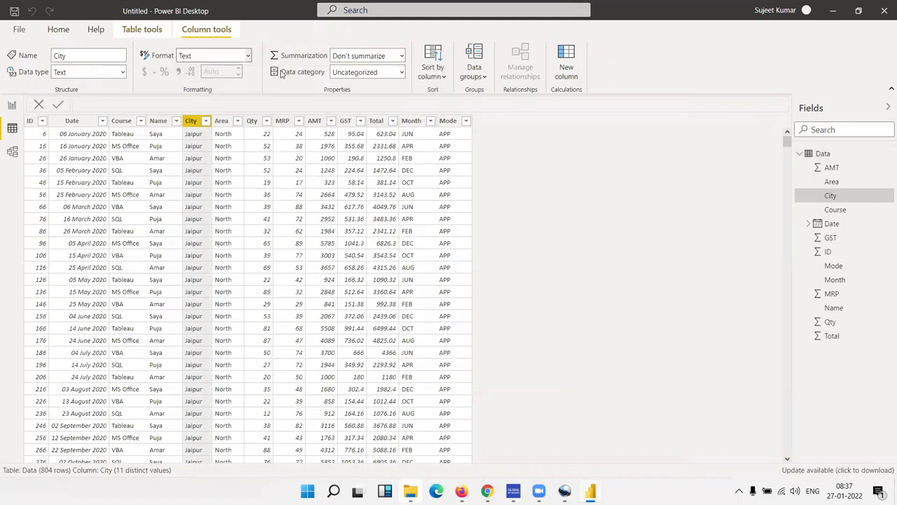
{"action": "left_click", "coordinate": [403, 72]}
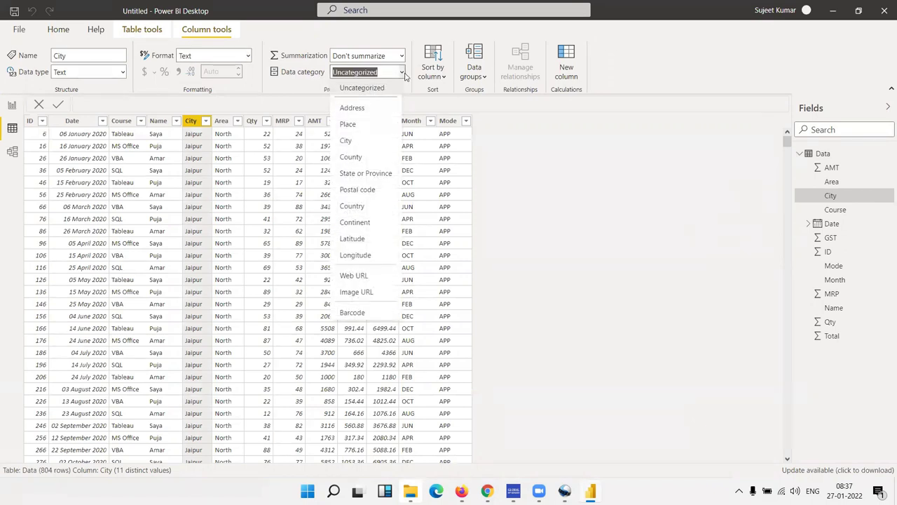
{"action": "left_click", "coordinate": [373, 140]}
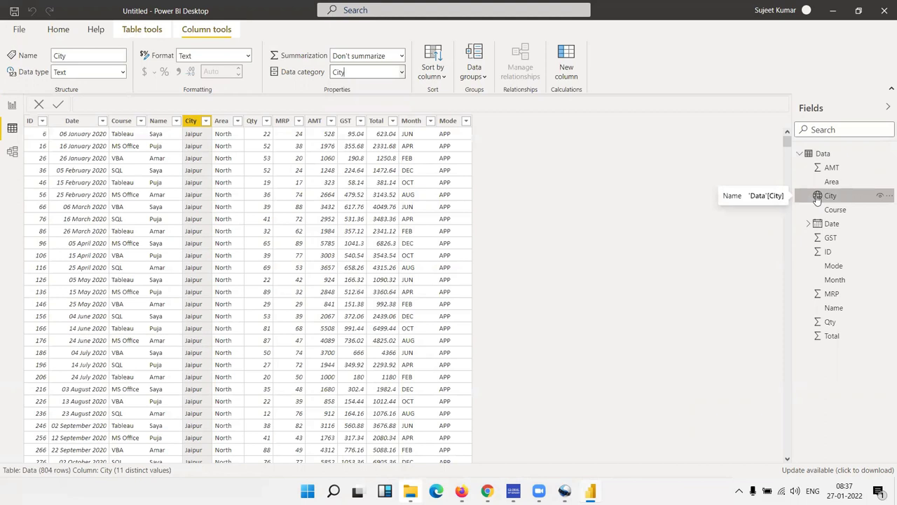
{"action": "left_click", "coordinate": [12, 106]}
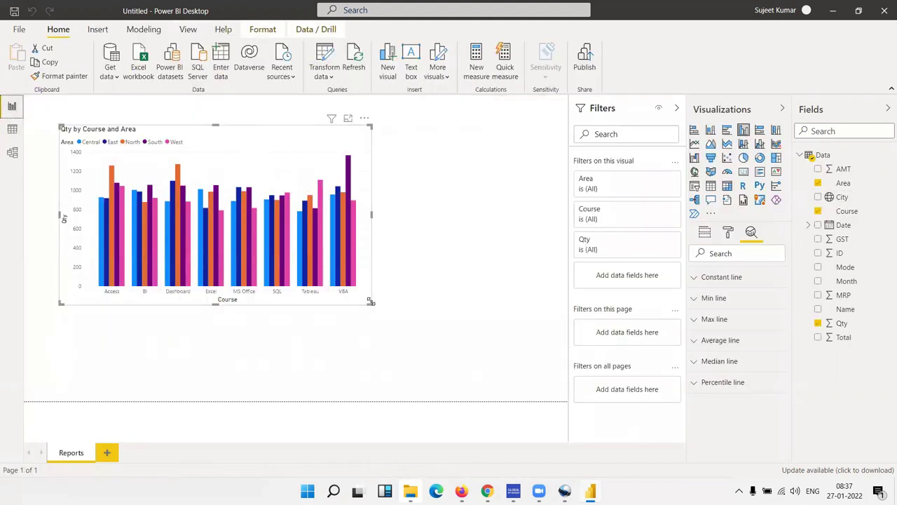
Step: Shrink the Qty by Course and Area column chart
{"action": "left_click_drag", "start_coordinate": [372, 303], "coordinate": [321, 279]}
{"action": "left_click_drag", "start_coordinate": [266, 256], "coordinate": [226, 238]}
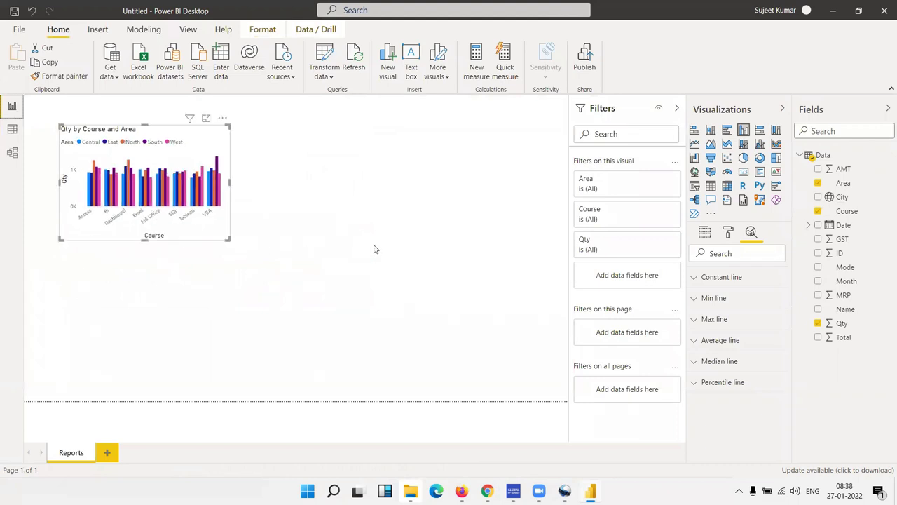
{"action": "left_click", "coordinate": [407, 239]}
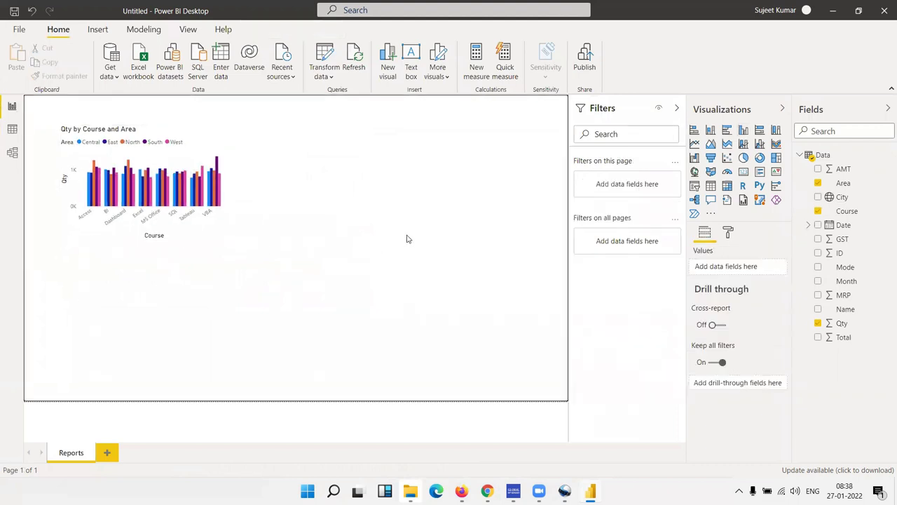
Step: Add a filled map visual with City and Qty, and enlarge it
{"action": "left_click", "coordinate": [710, 172]}
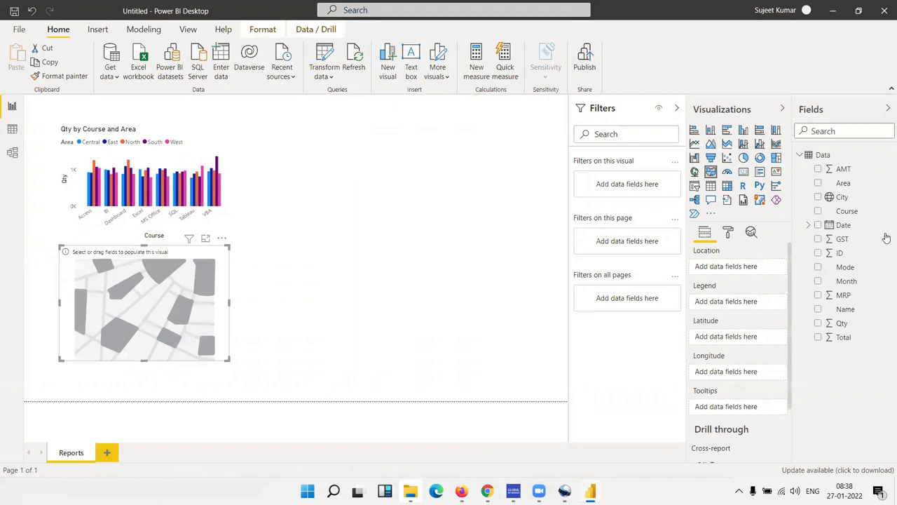
{"action": "left_click_drag", "start_coordinate": [846, 201], "coordinate": [181, 319]}
{"action": "left_click_drag", "start_coordinate": [843, 324], "coordinate": [157, 304]}
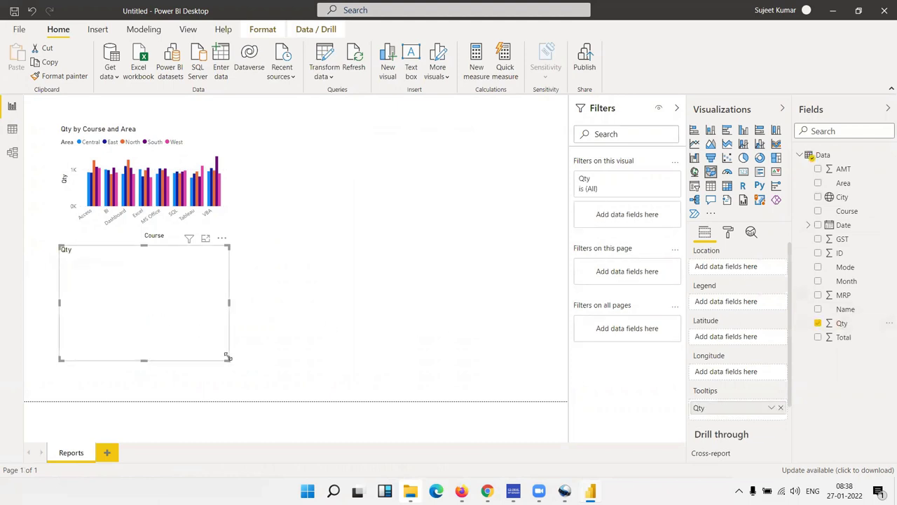
{"action": "left_click_drag", "start_coordinate": [228, 356], "coordinate": [366, 378]}
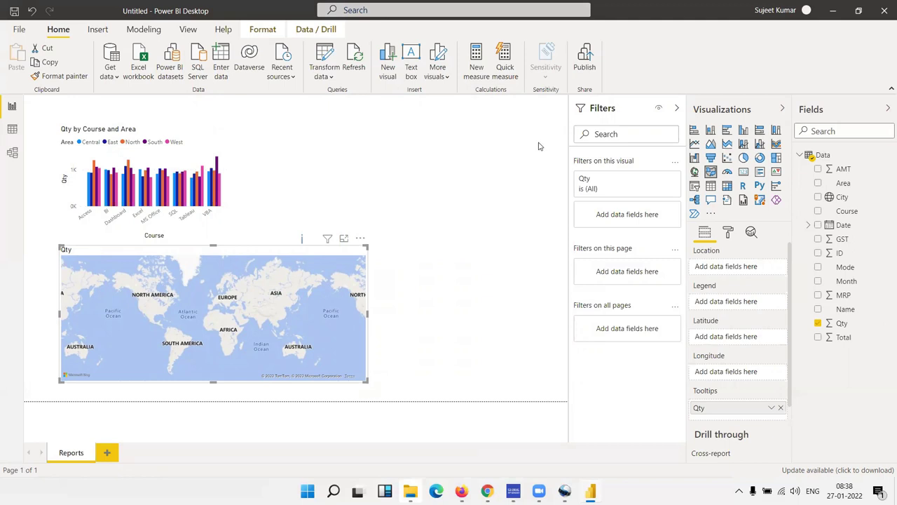
{"action": "left_click", "coordinate": [254, 241]}
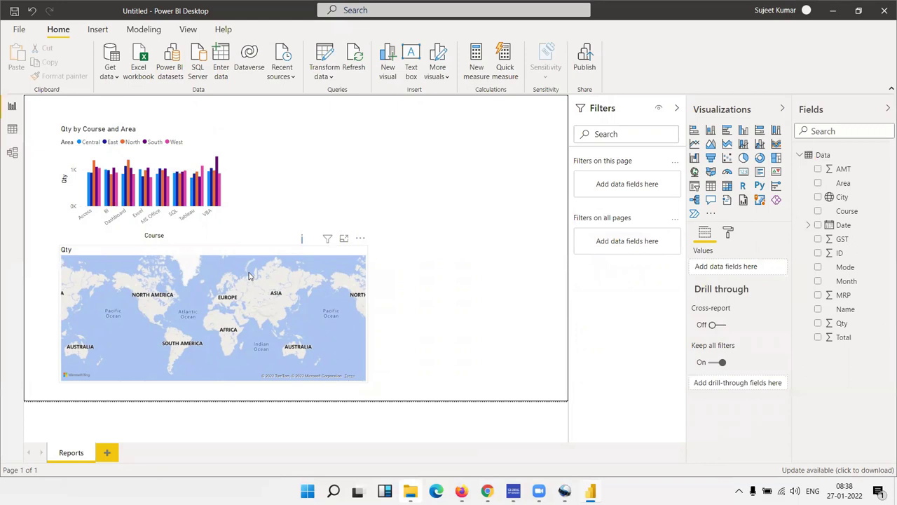
{"action": "left_click", "coordinate": [254, 247]}
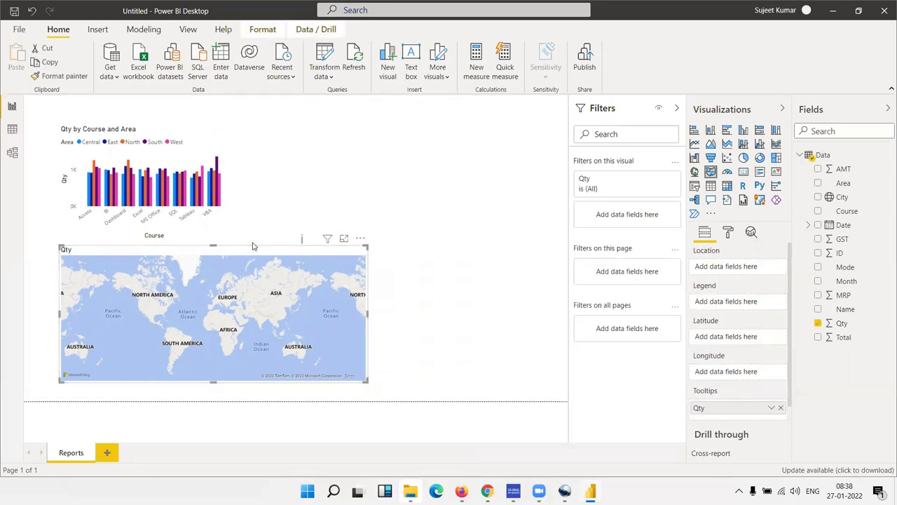
{"action": "left_click", "coordinate": [254, 242]}
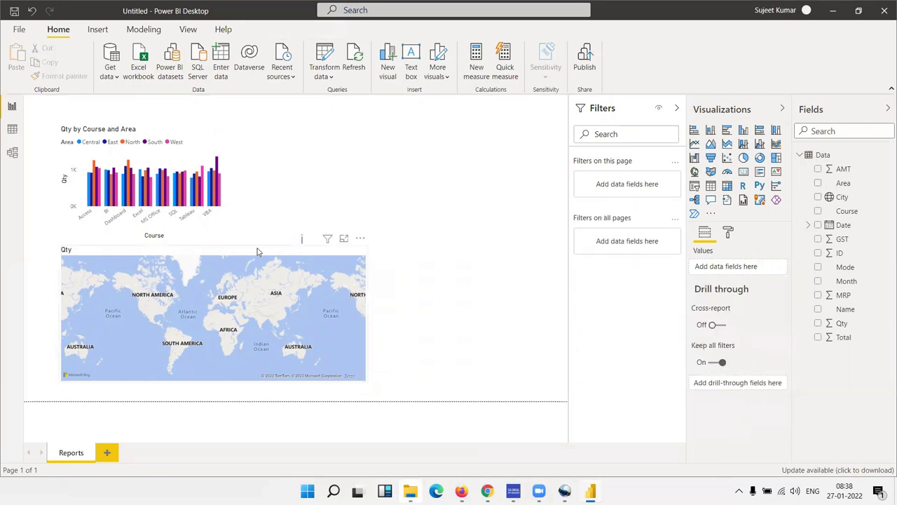
Step: Delete the map visual and the Qty by Course and Area chart
{"action": "key", "text": "Delete"}
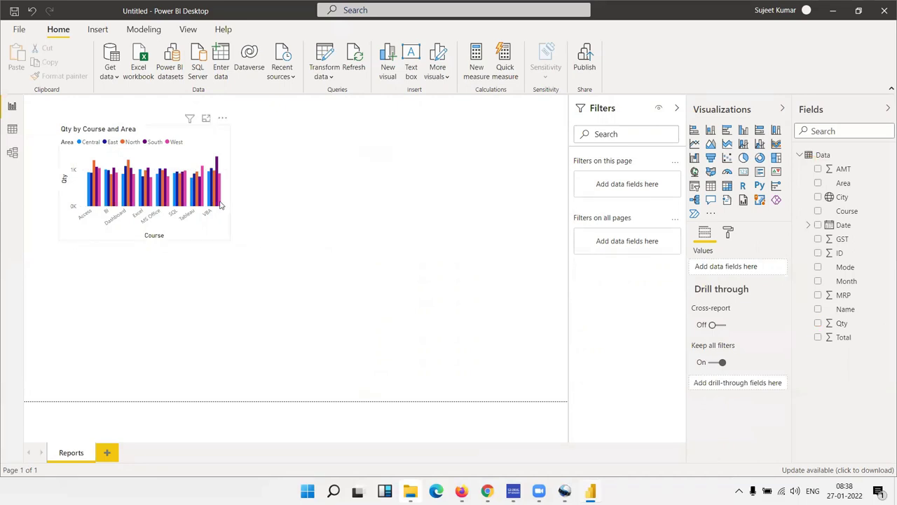
{"action": "left_click", "coordinate": [217, 234]}
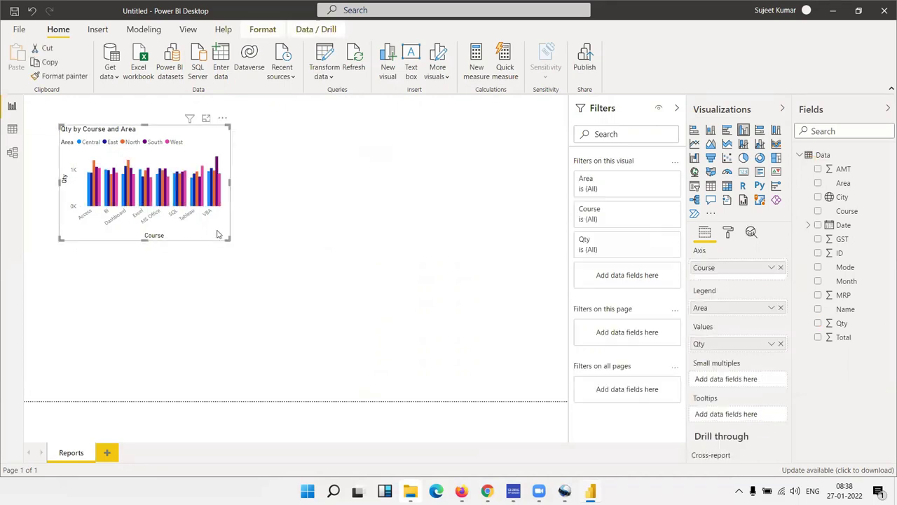
{"action": "key", "text": "Delete"}
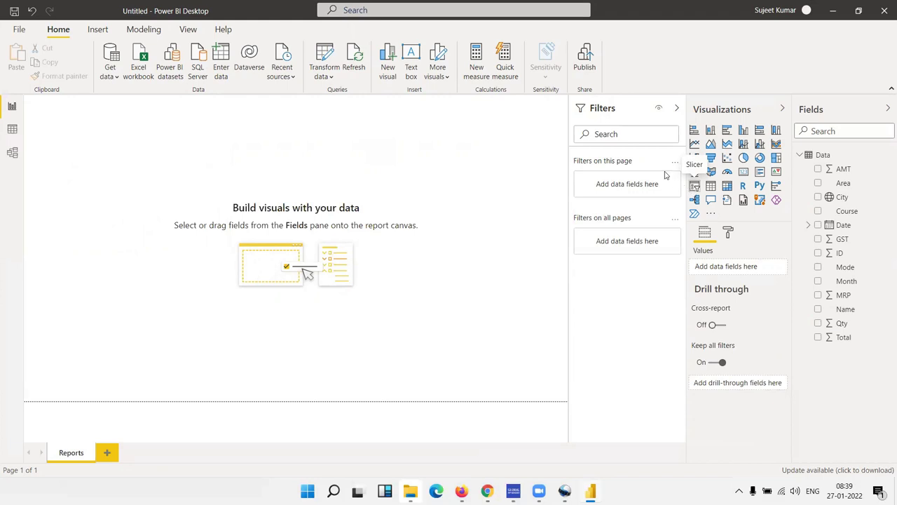
{"action": "mouse_move", "coordinate": [846, 281]}
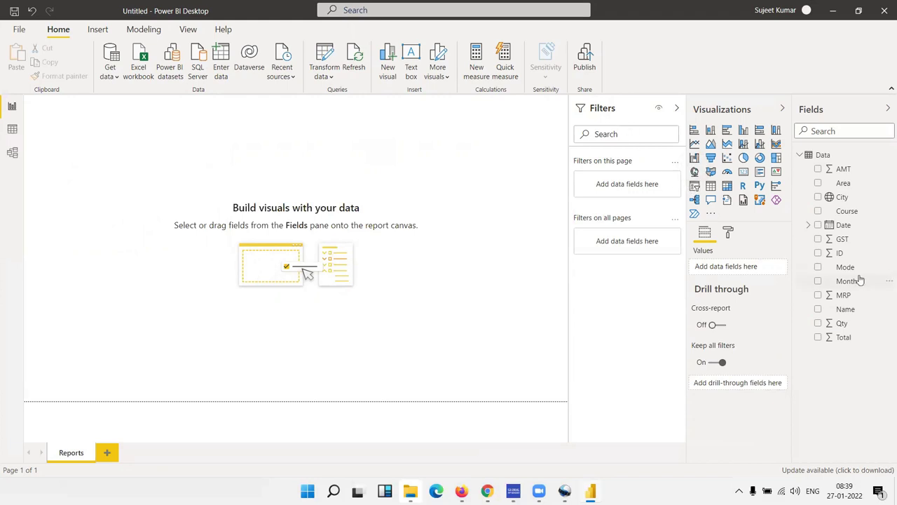
Step: Create a Qty column chart with Course on the axis and enlarge it
{"action": "left_click", "coordinate": [846, 211]}
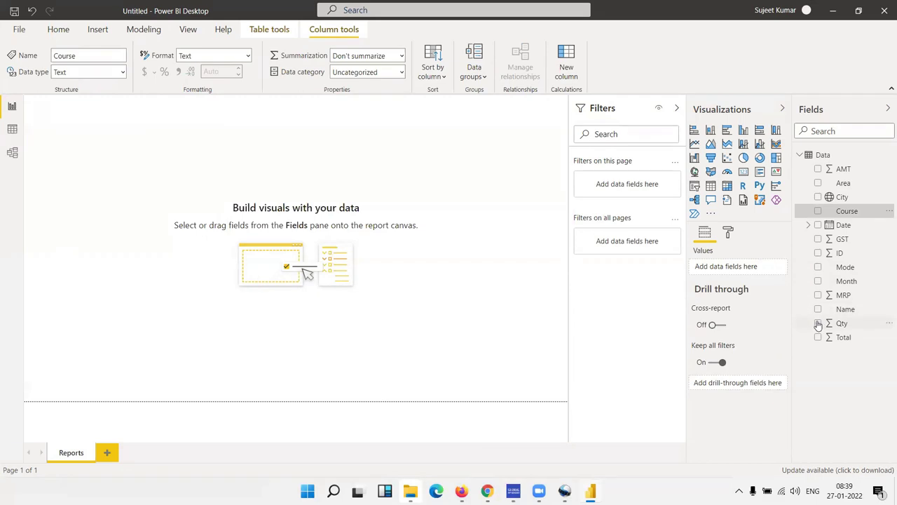
{"action": "left_click", "coordinate": [818, 323]}
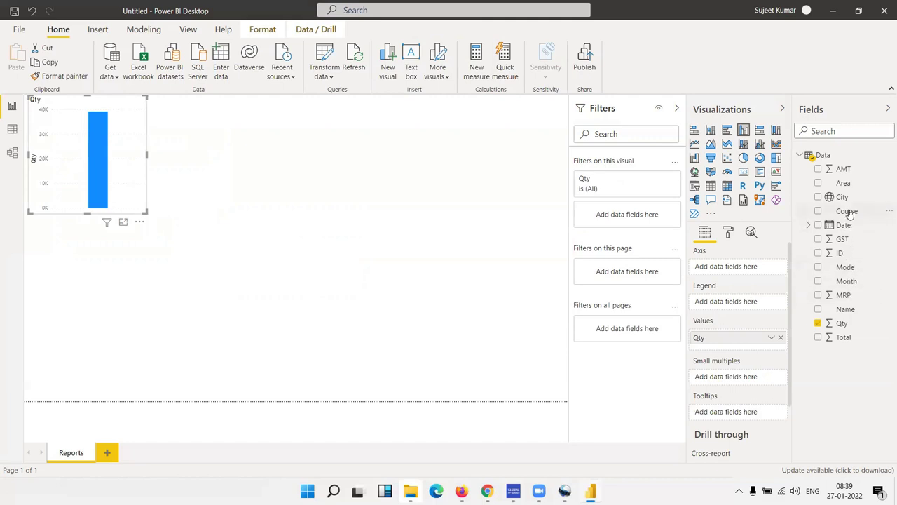
{"action": "mouse_move", "coordinate": [847, 211]}
{"action": "left_mouse_down"}
{"action": "mouse_move", "coordinate": [383, 231]}
{"action": "mouse_move", "coordinate": [95, 176]}
{"action": "left_mouse_up"}
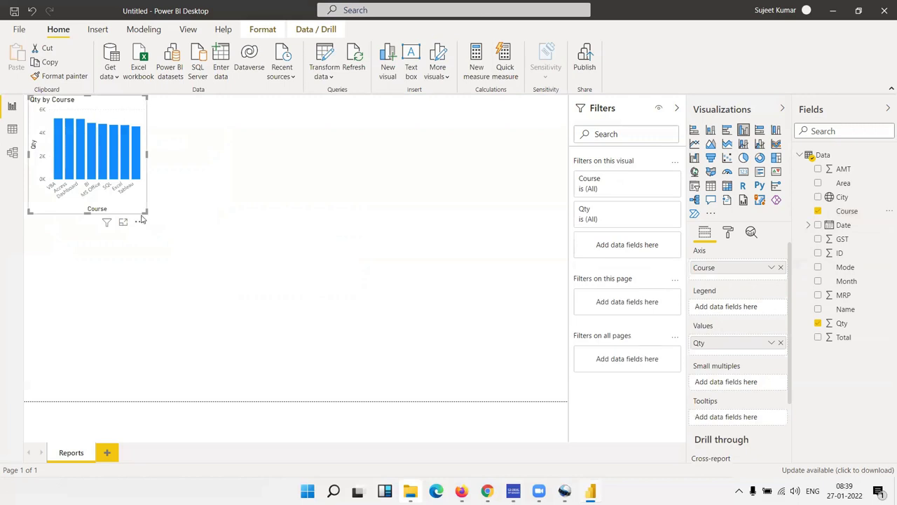
{"action": "left_click_drag", "start_coordinate": [147, 213], "coordinate": [230, 277]}
{"action": "left_click_drag", "start_coordinate": [274, 301], "coordinate": [332, 333]}
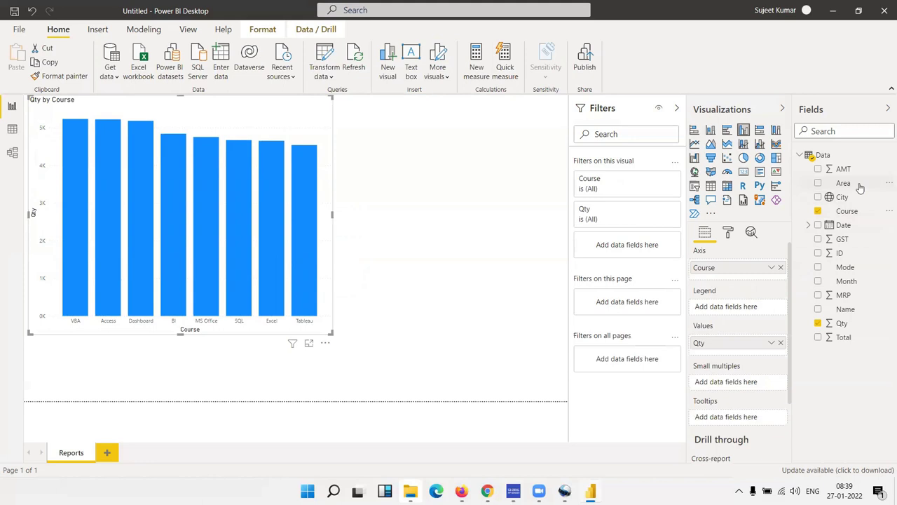
{"action": "left_click", "coordinate": [849, 210]}
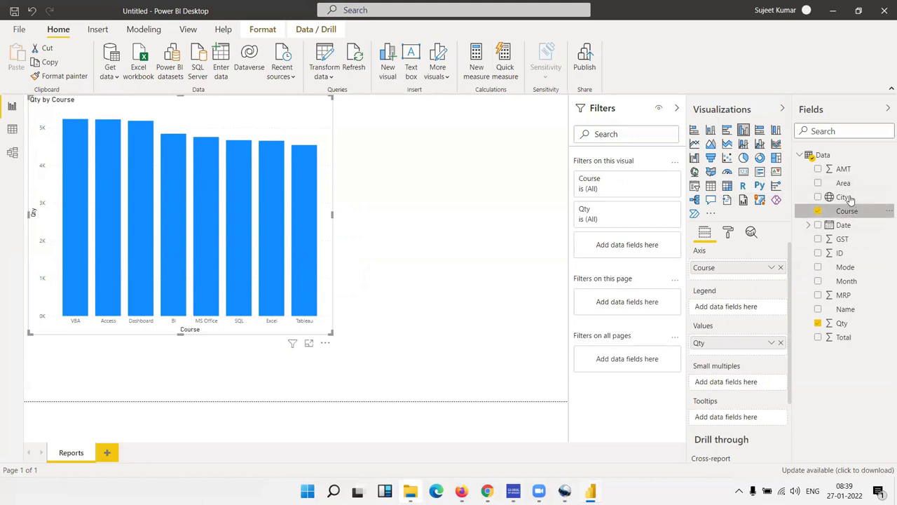
Step: Add a visual-level City filter set to Pune and slightly resize the chart
{"action": "left_click_drag", "start_coordinate": [849, 200], "coordinate": [627, 245]}
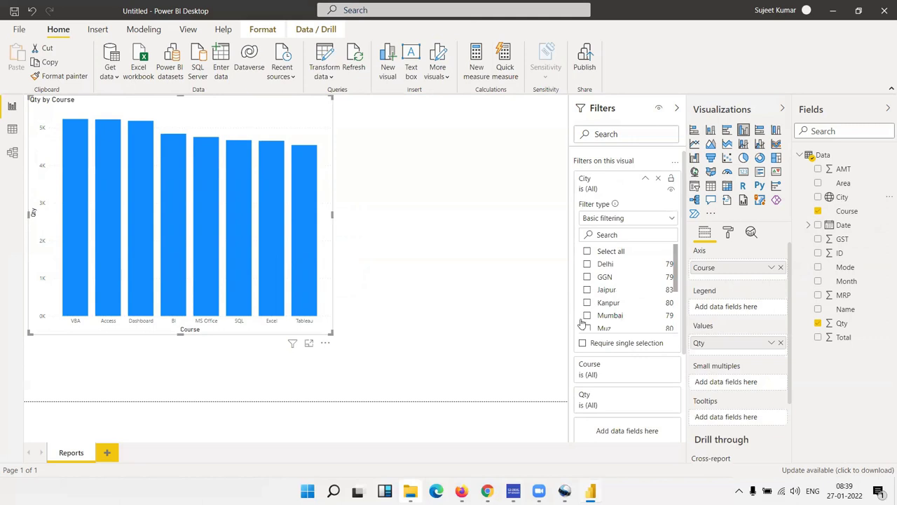
{"action": "scroll", "coordinate": [582, 323], "scroll_direction": "down", "scroll_amount": 3}
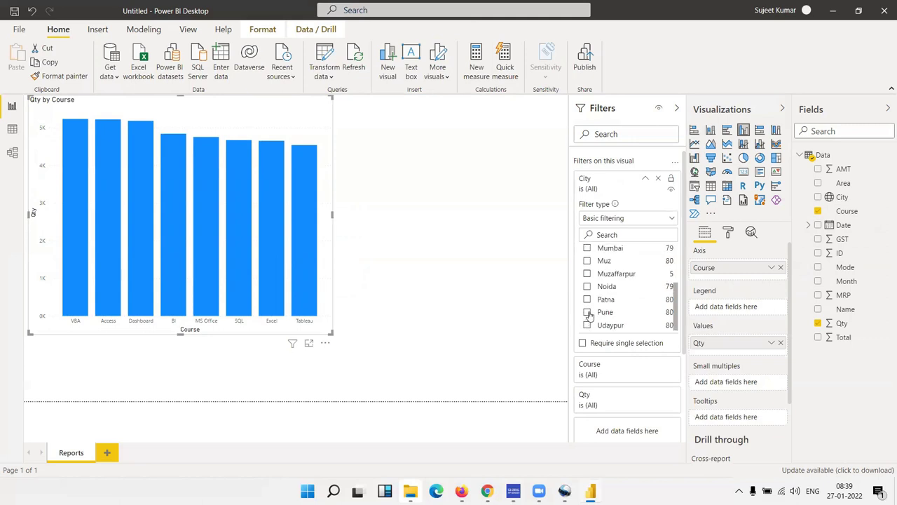
{"action": "left_click", "coordinate": [587, 312]}
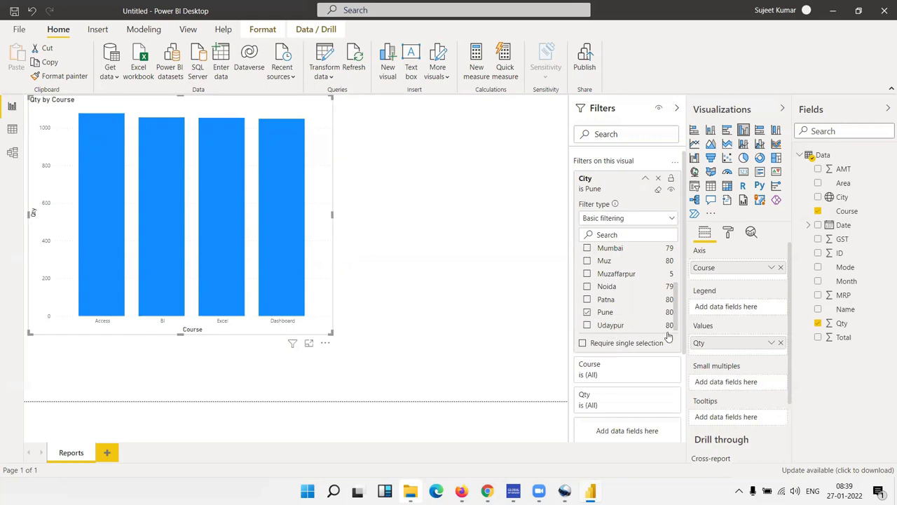
{"action": "mouse_move", "coordinate": [333, 334]}
{"action": "left_mouse_down"}
{"action": "mouse_move", "coordinate": [350, 341]}
{"action": "mouse_move", "coordinate": [321, 326]}
{"action": "left_mouse_up"}
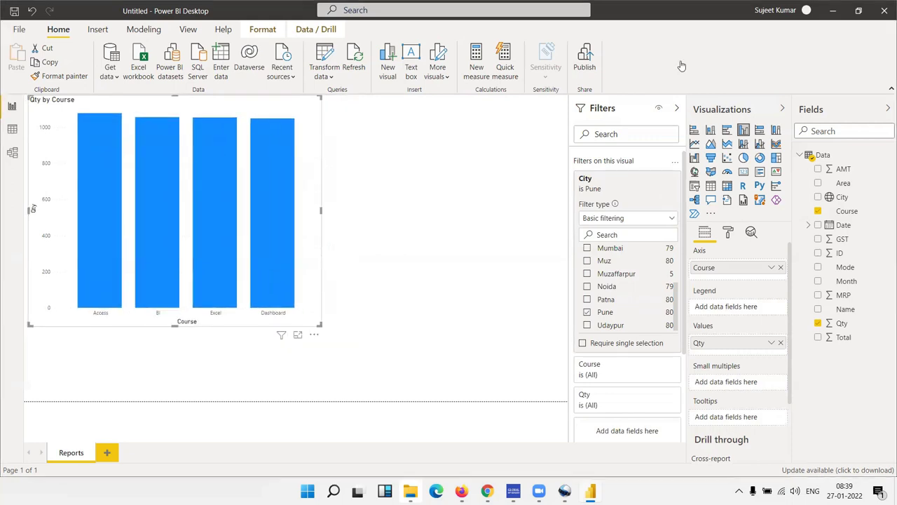